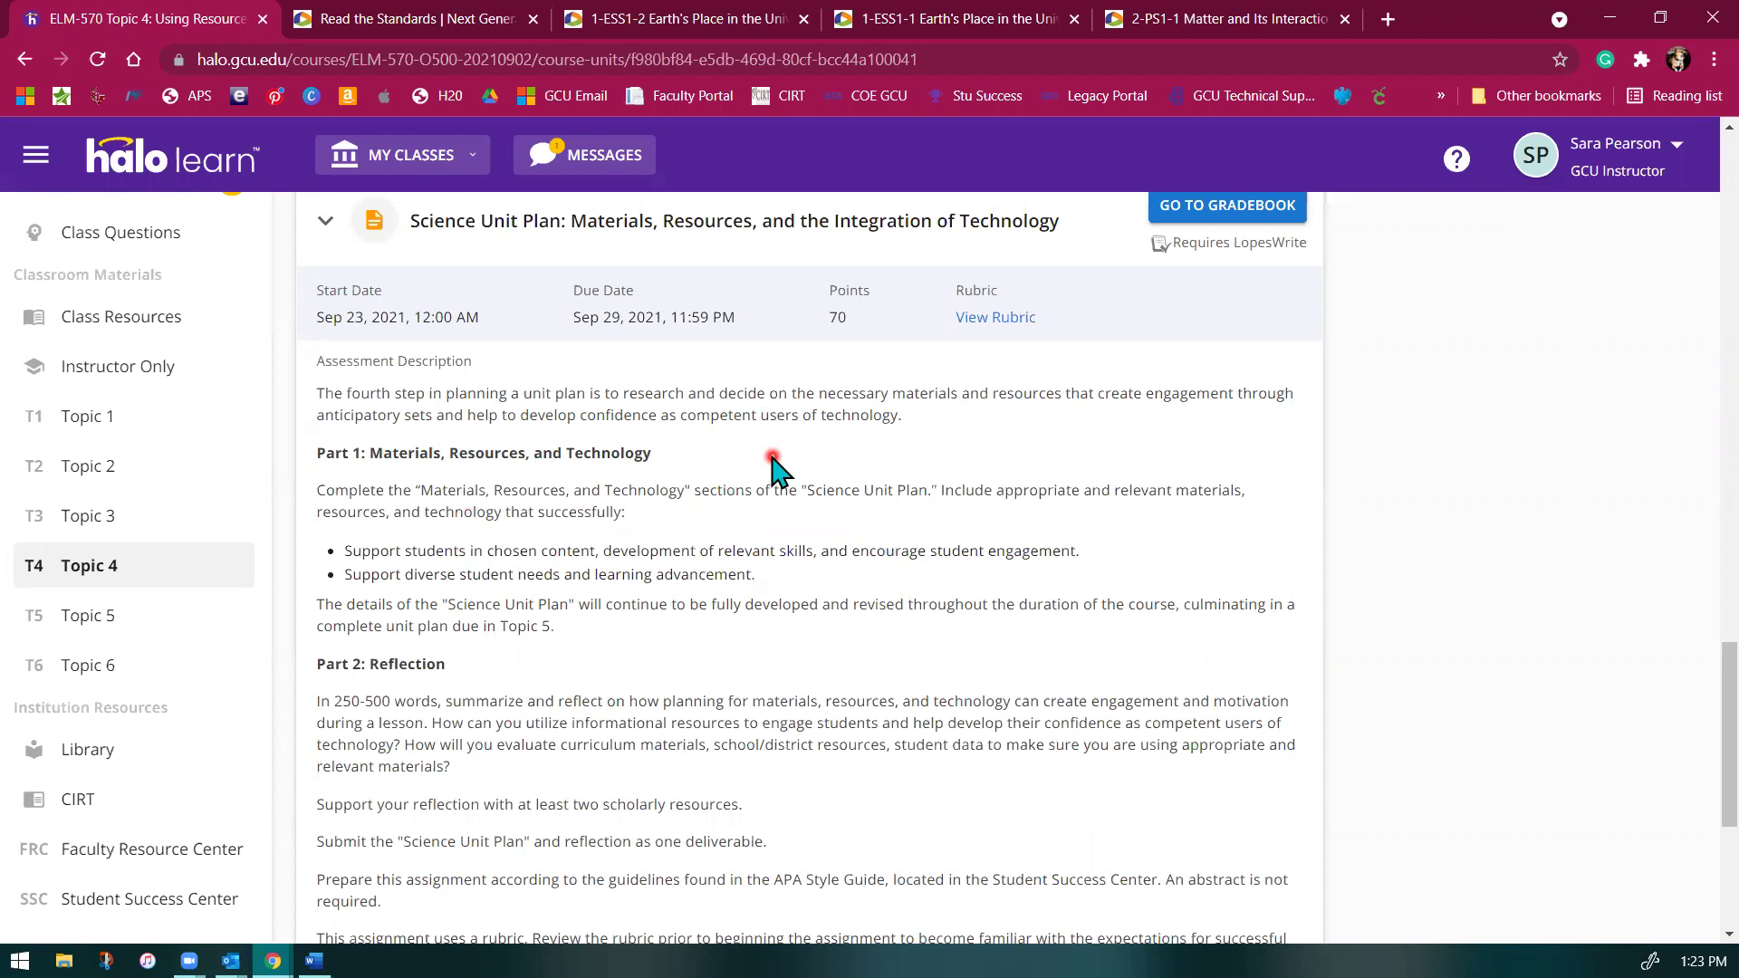
Step: Type the Materials:, Resources: and Technology: labels into the empty Materials cell
left_click(314, 961)
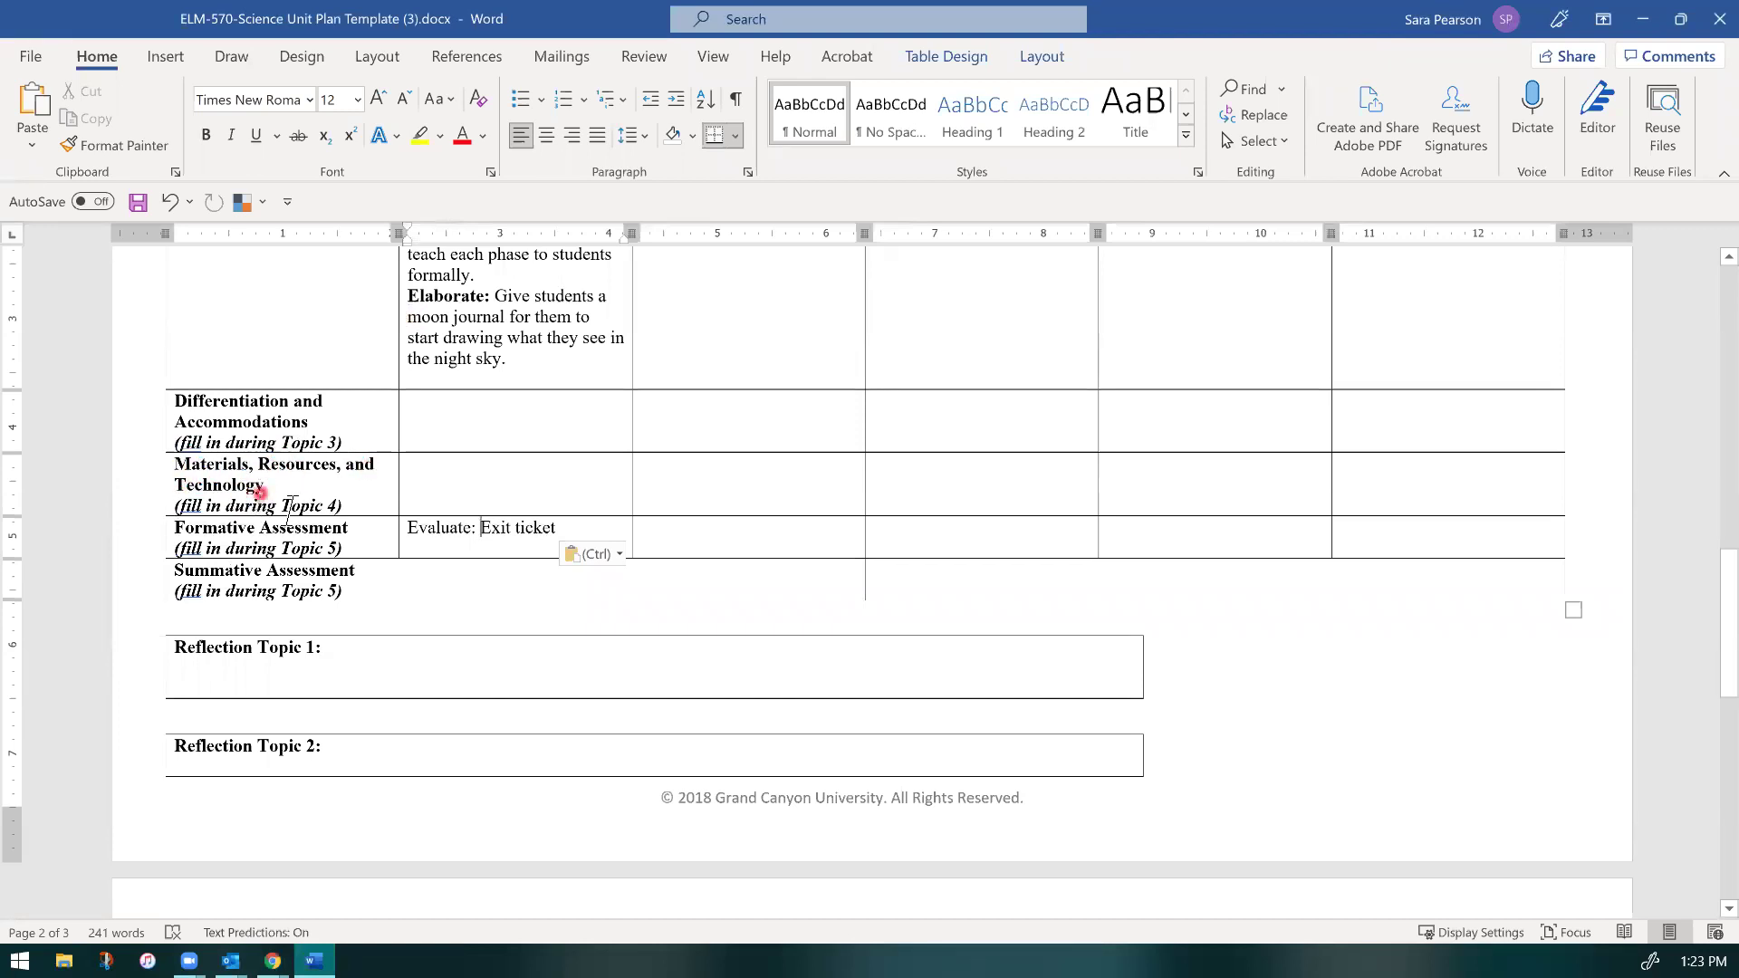
left_click(419, 475)
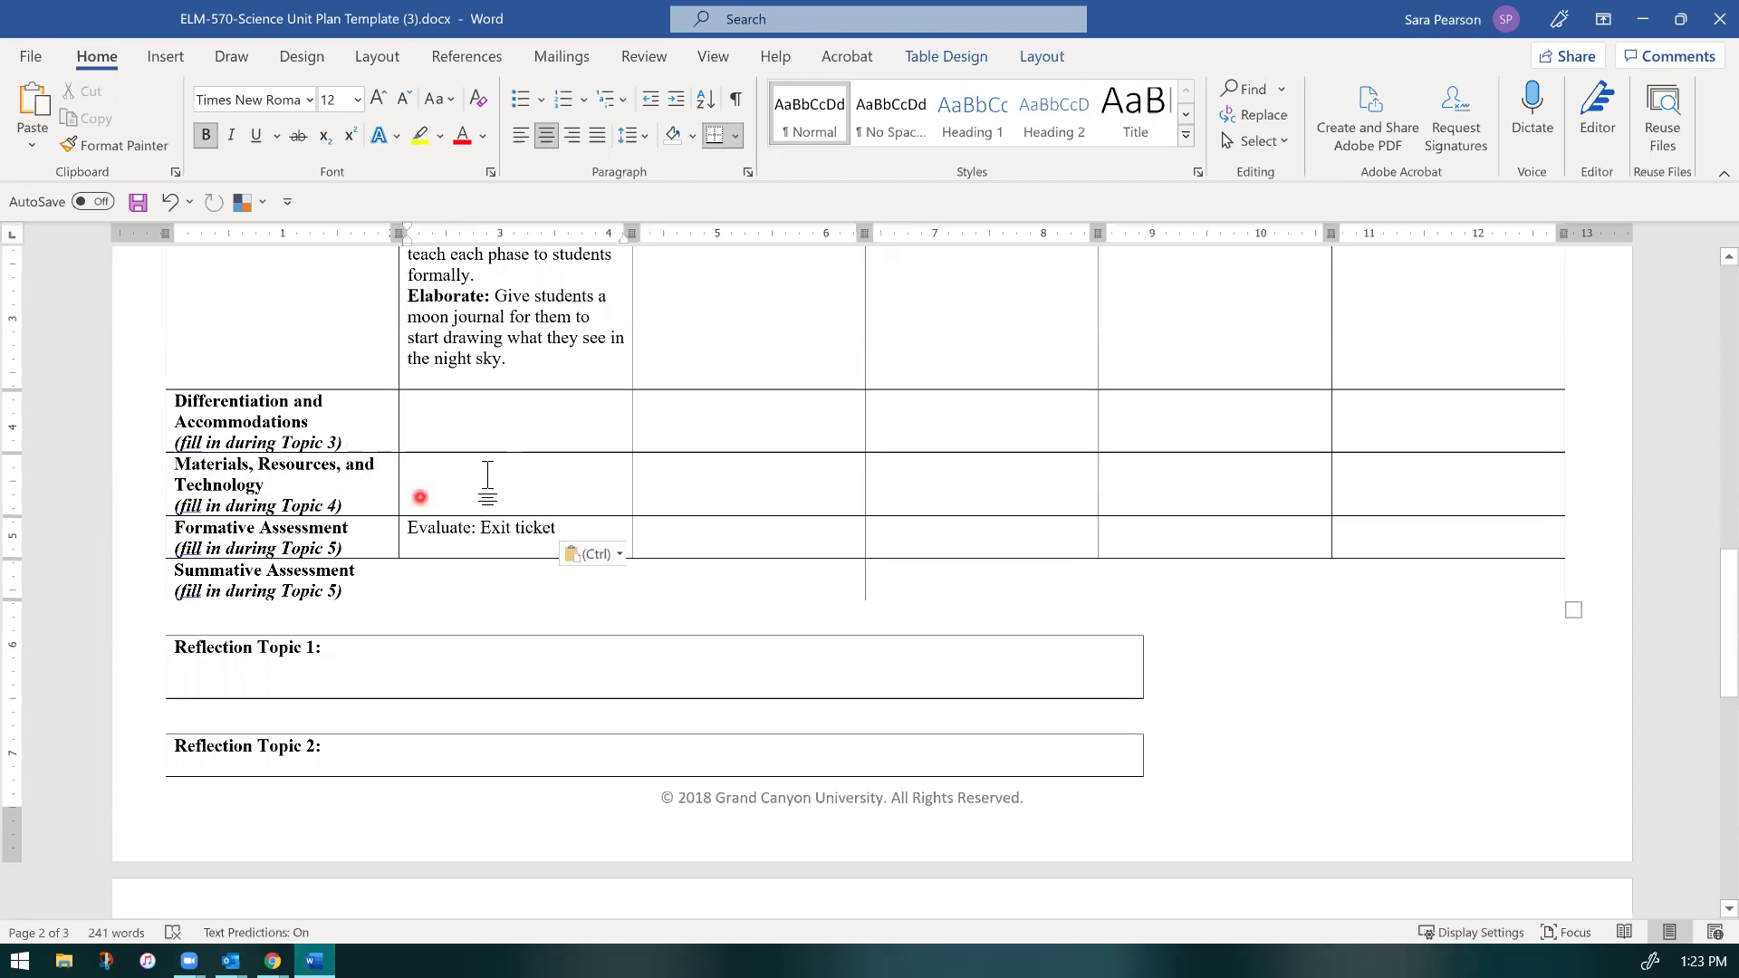
type("M")
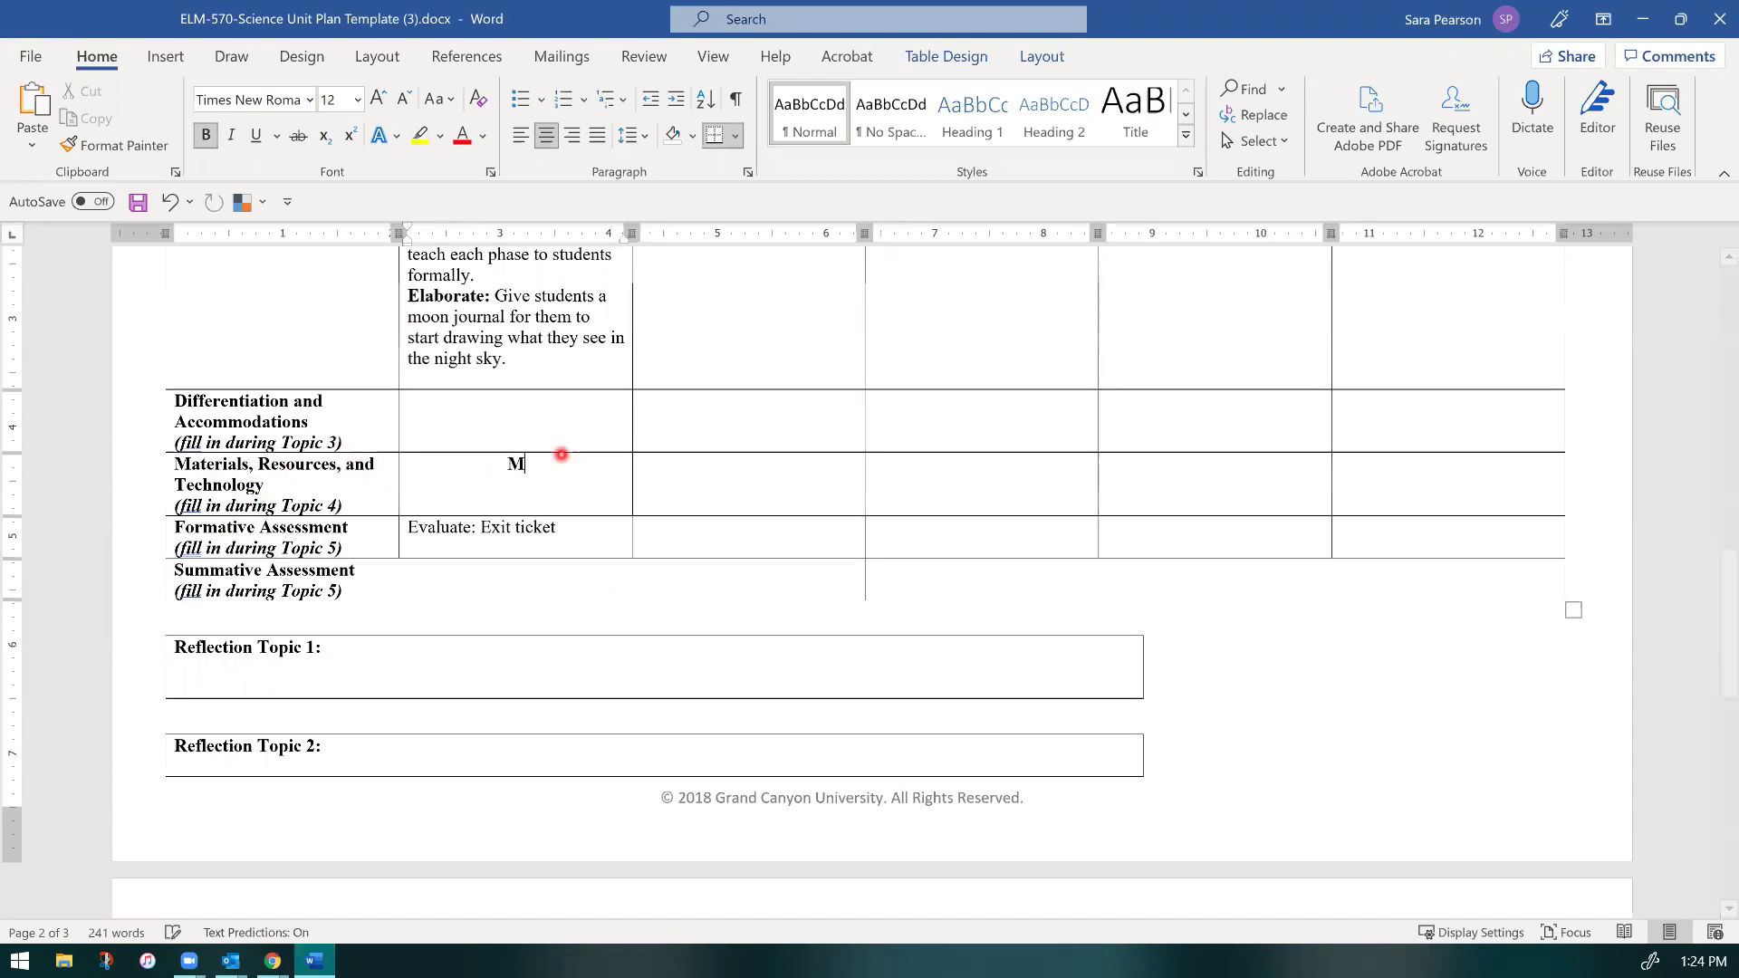
type("aterials")
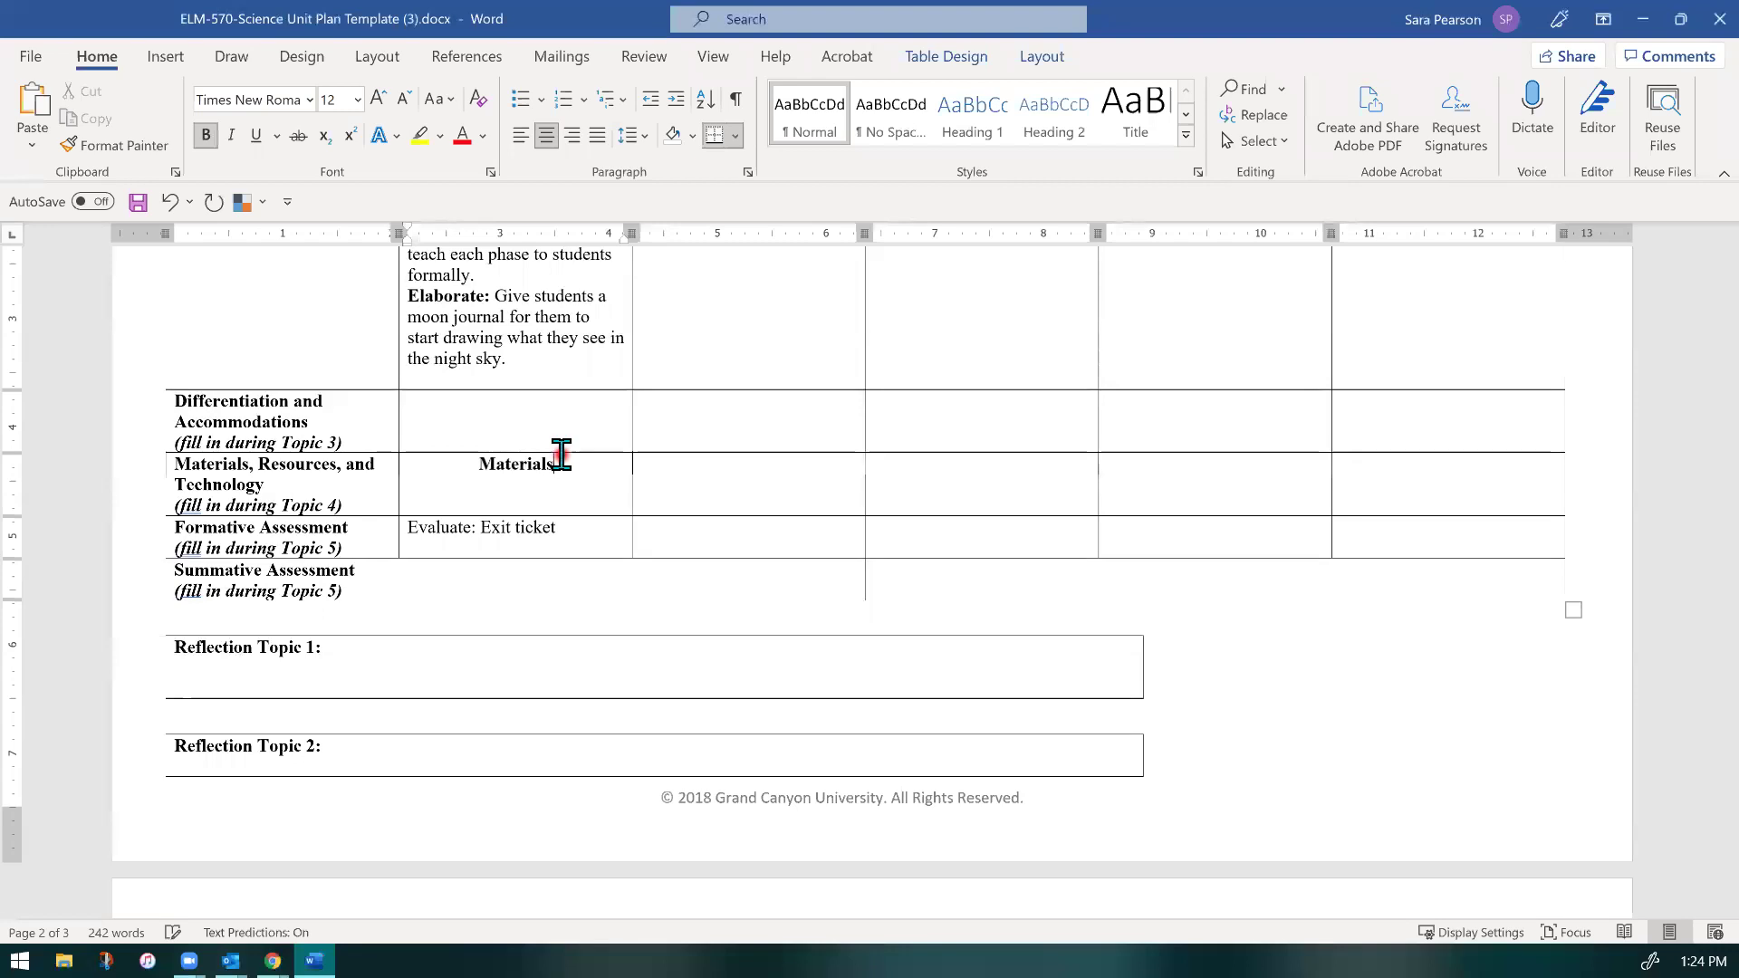
type(":")
key("Return")
type("Resourc")
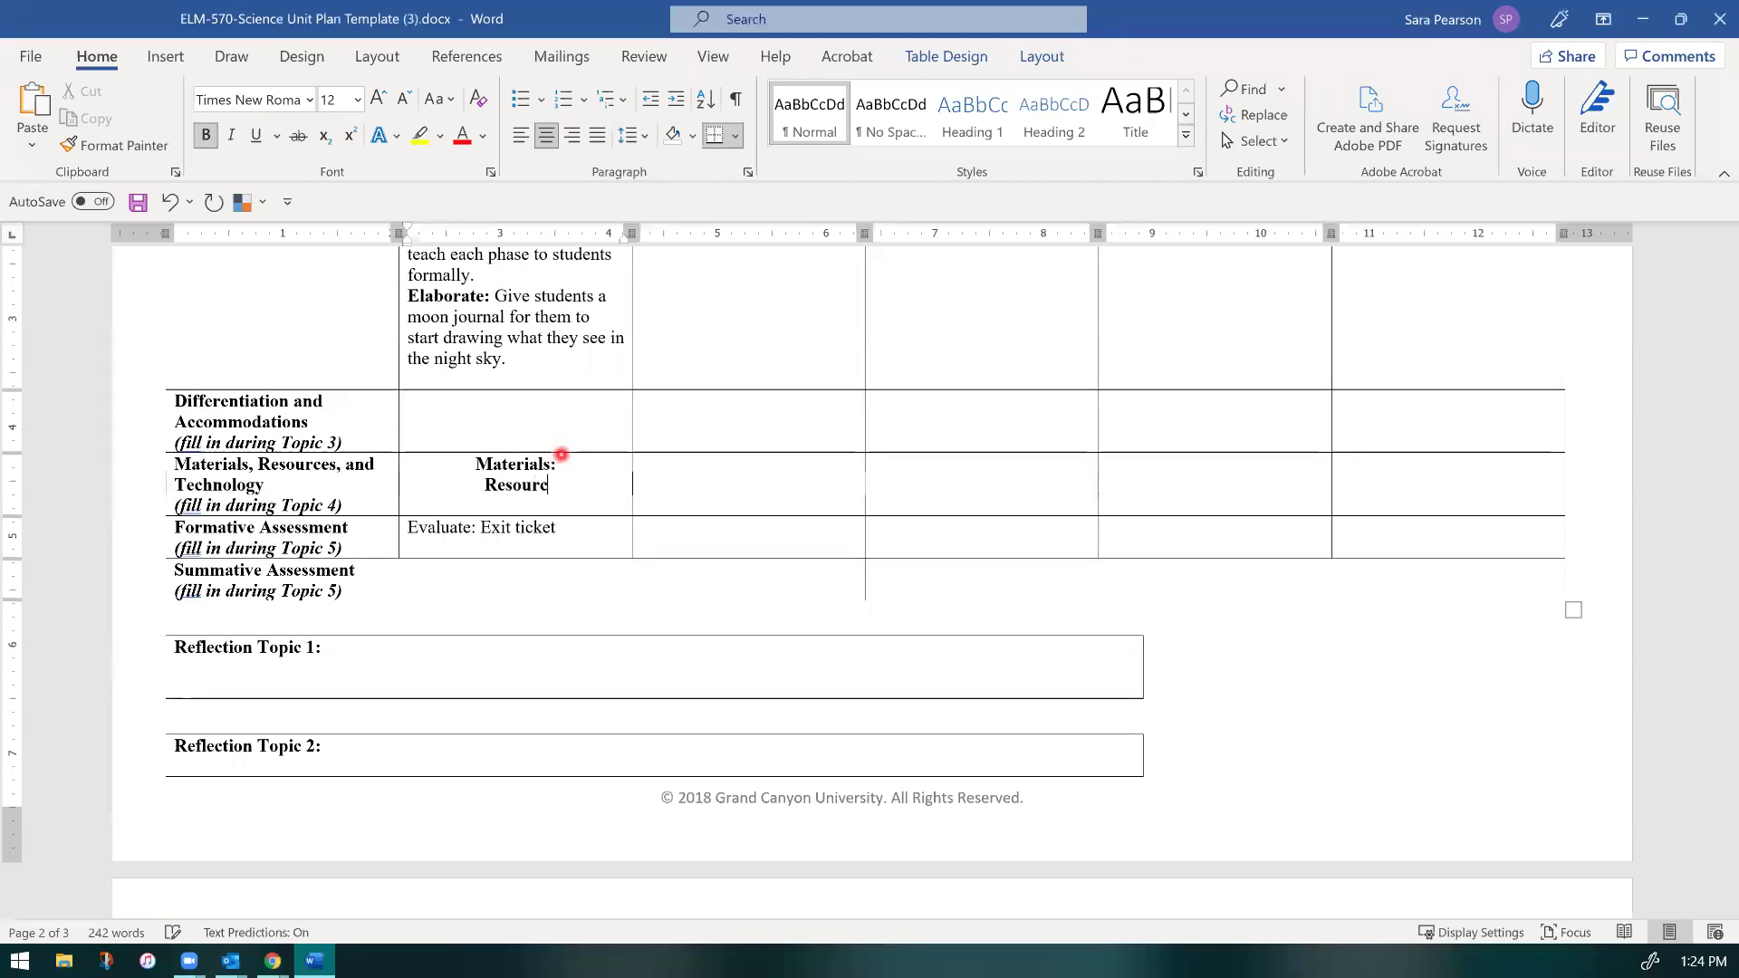
type("es:Tech")
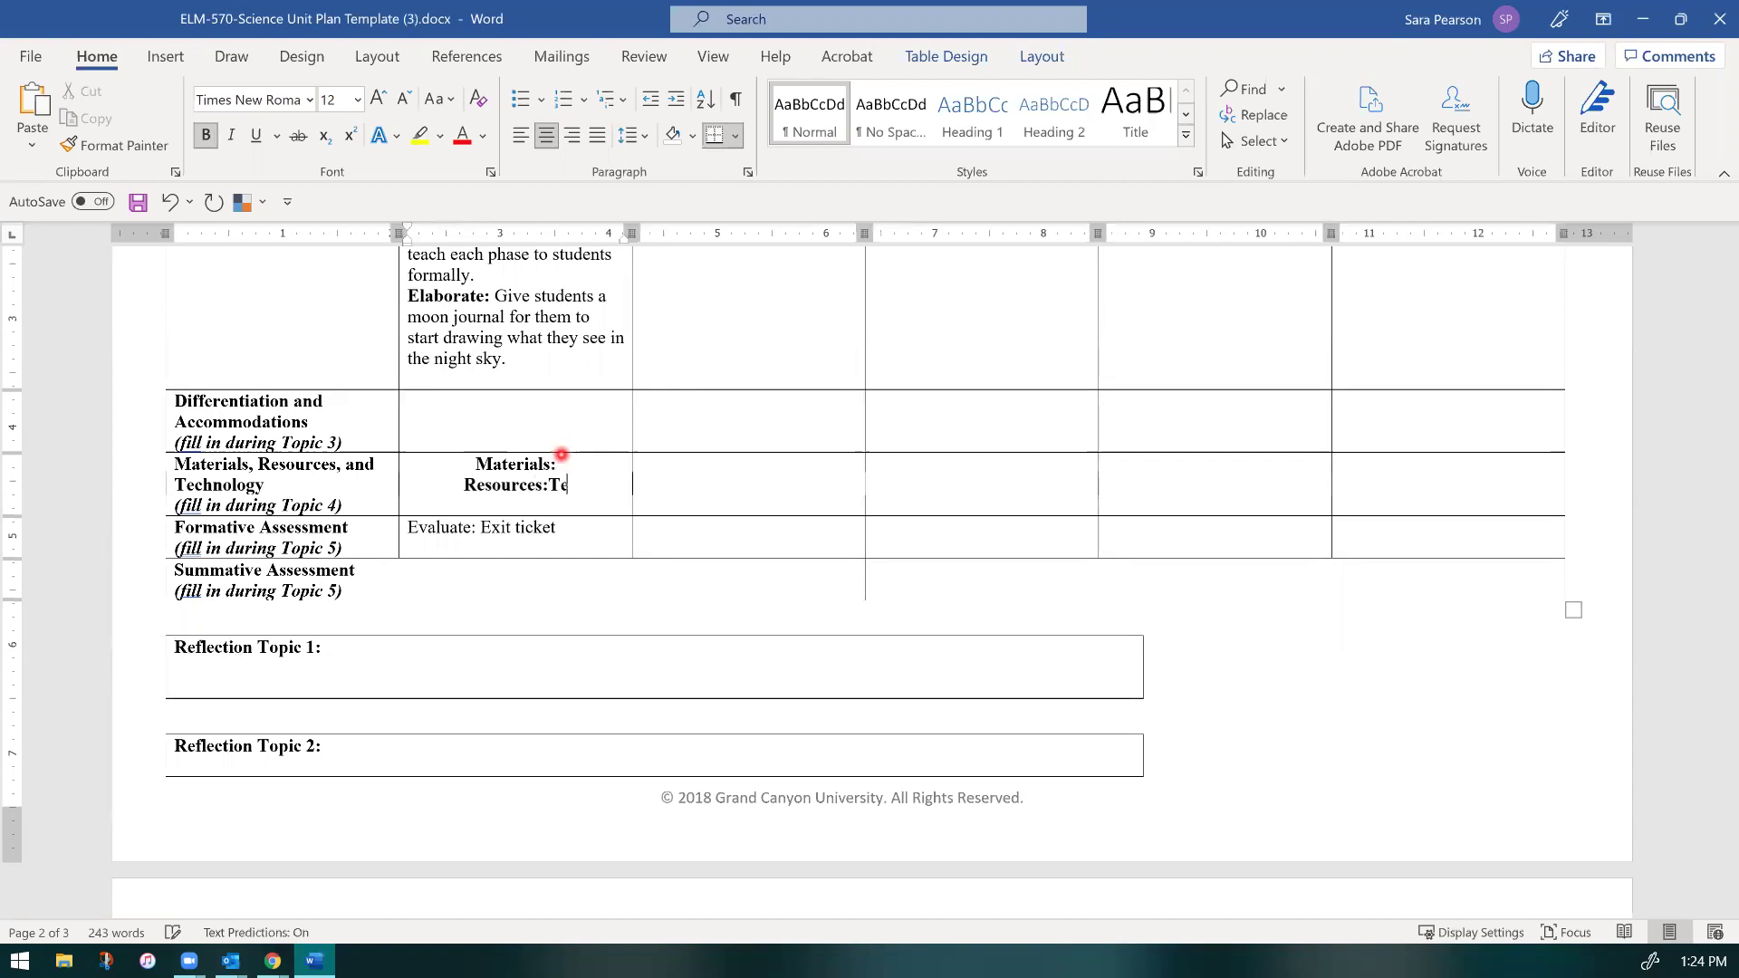
key("BackSpace")
key("BackSpace")
key("BackSpace")
key("BackSpace")
key("Return")
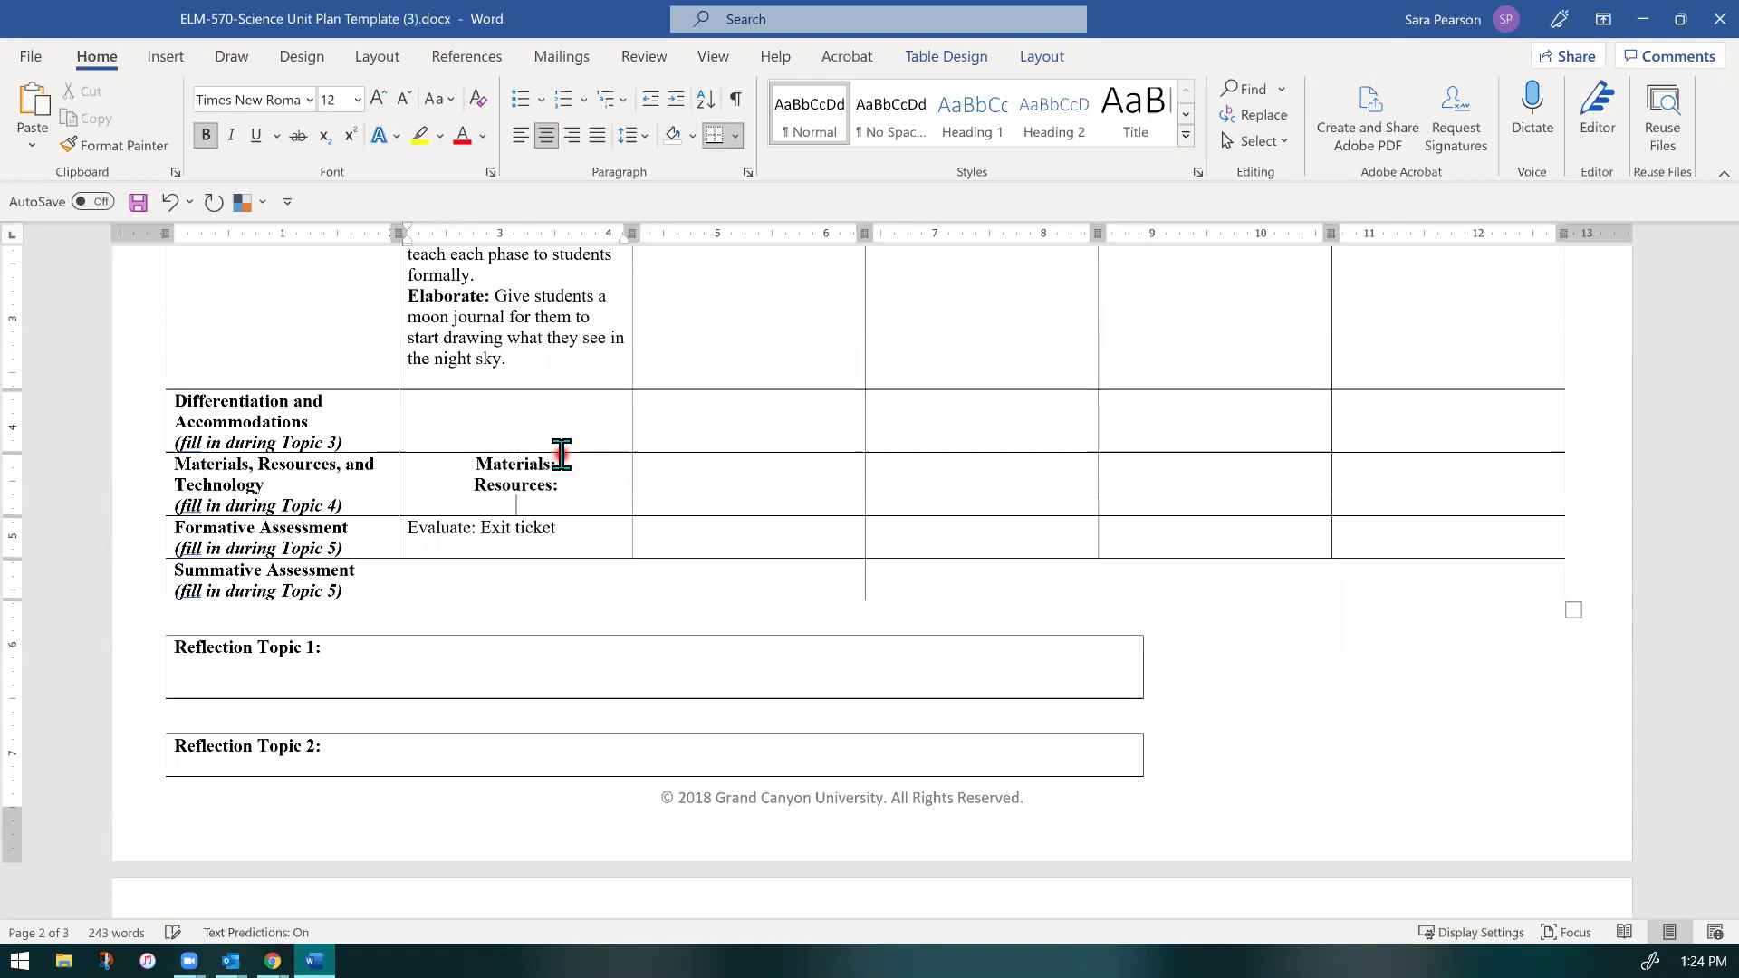
type("Tech")
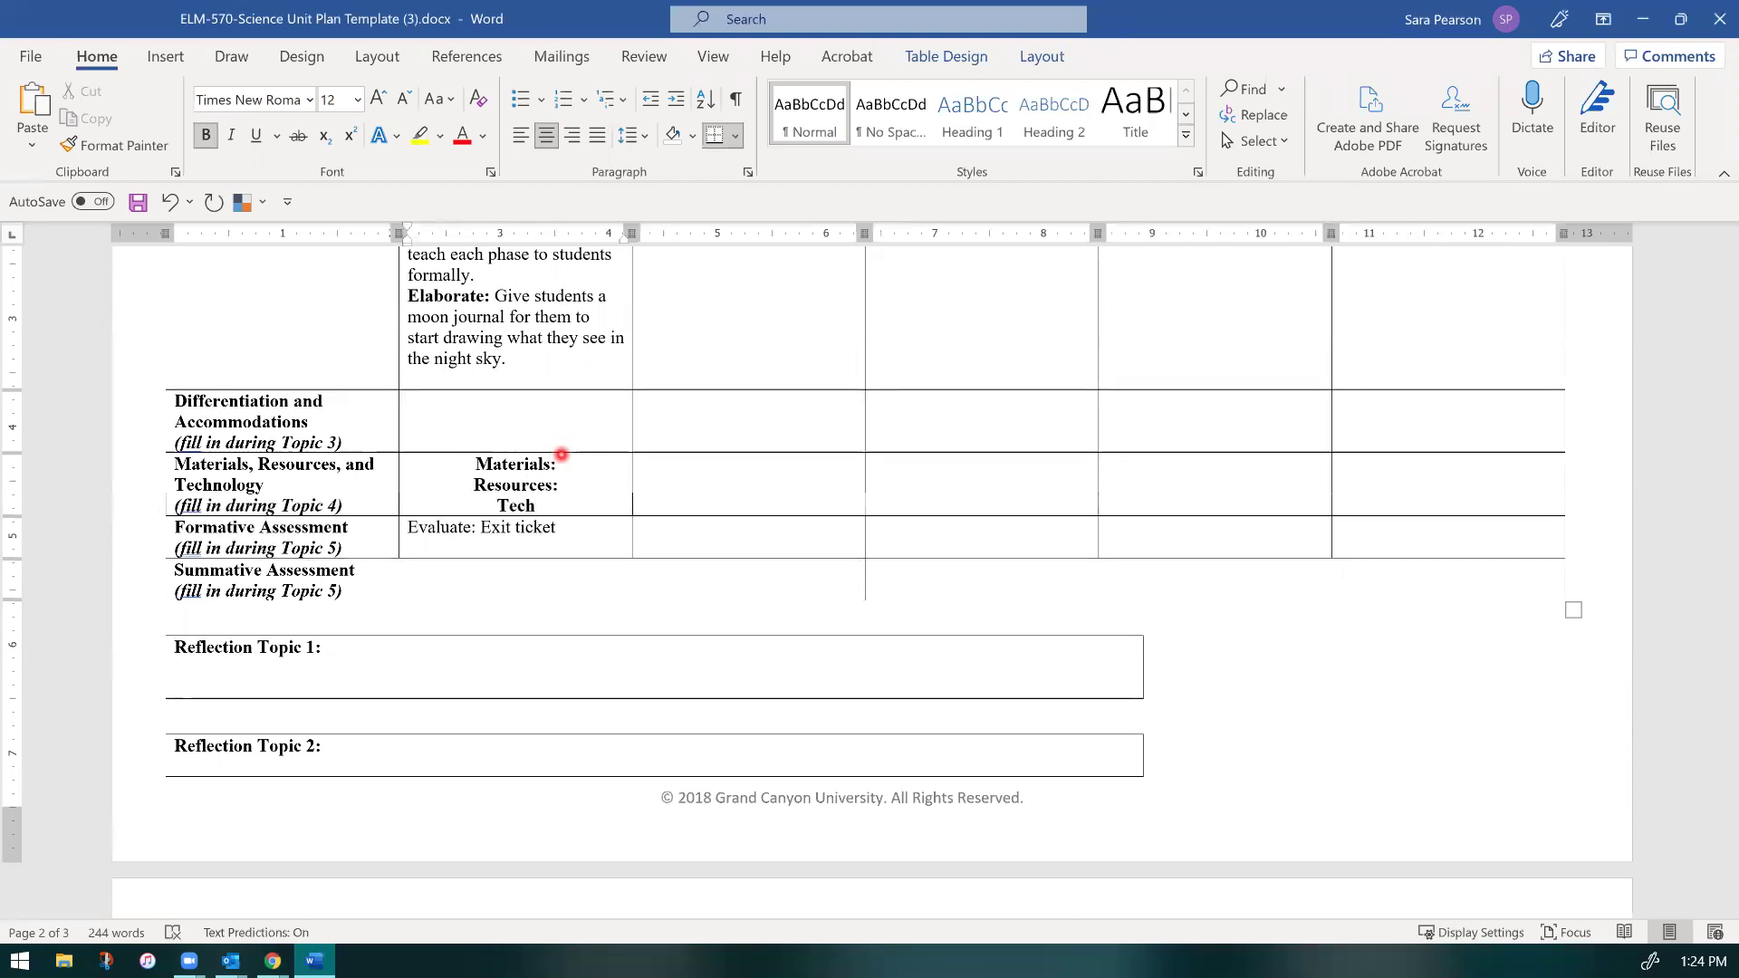
type("nology:")
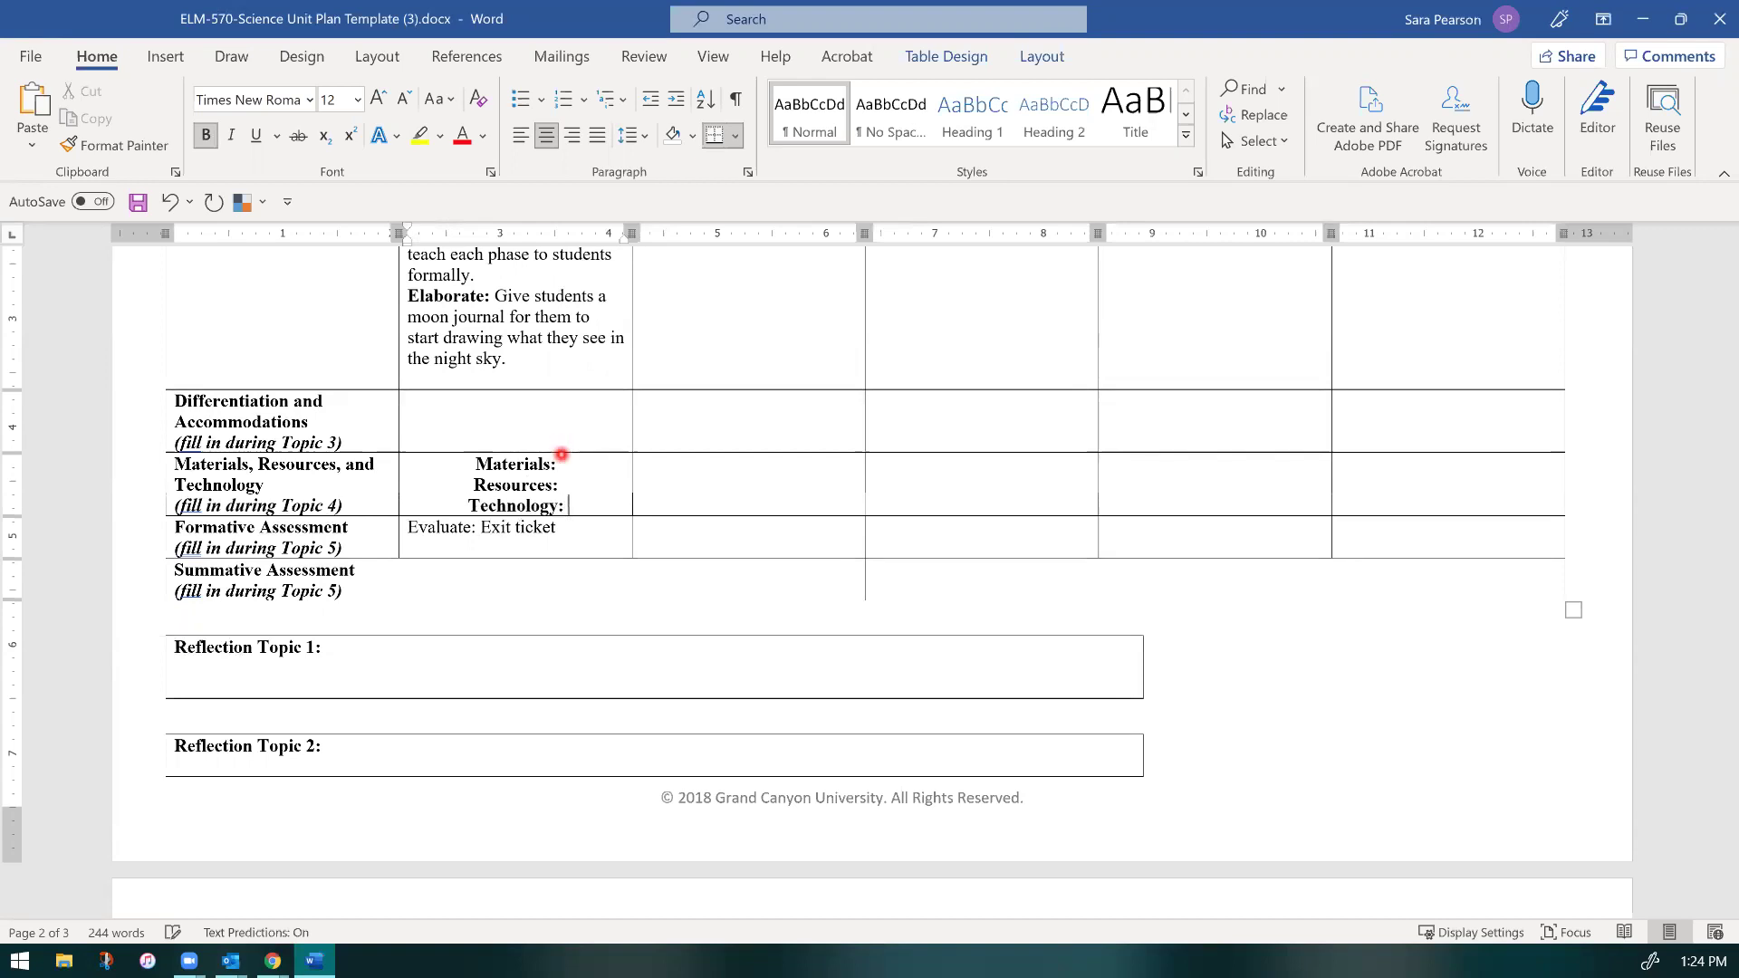
Step: Left-align the labels and join Resources onto the Materials line as Materials/Resources:
left_click(514, 464)
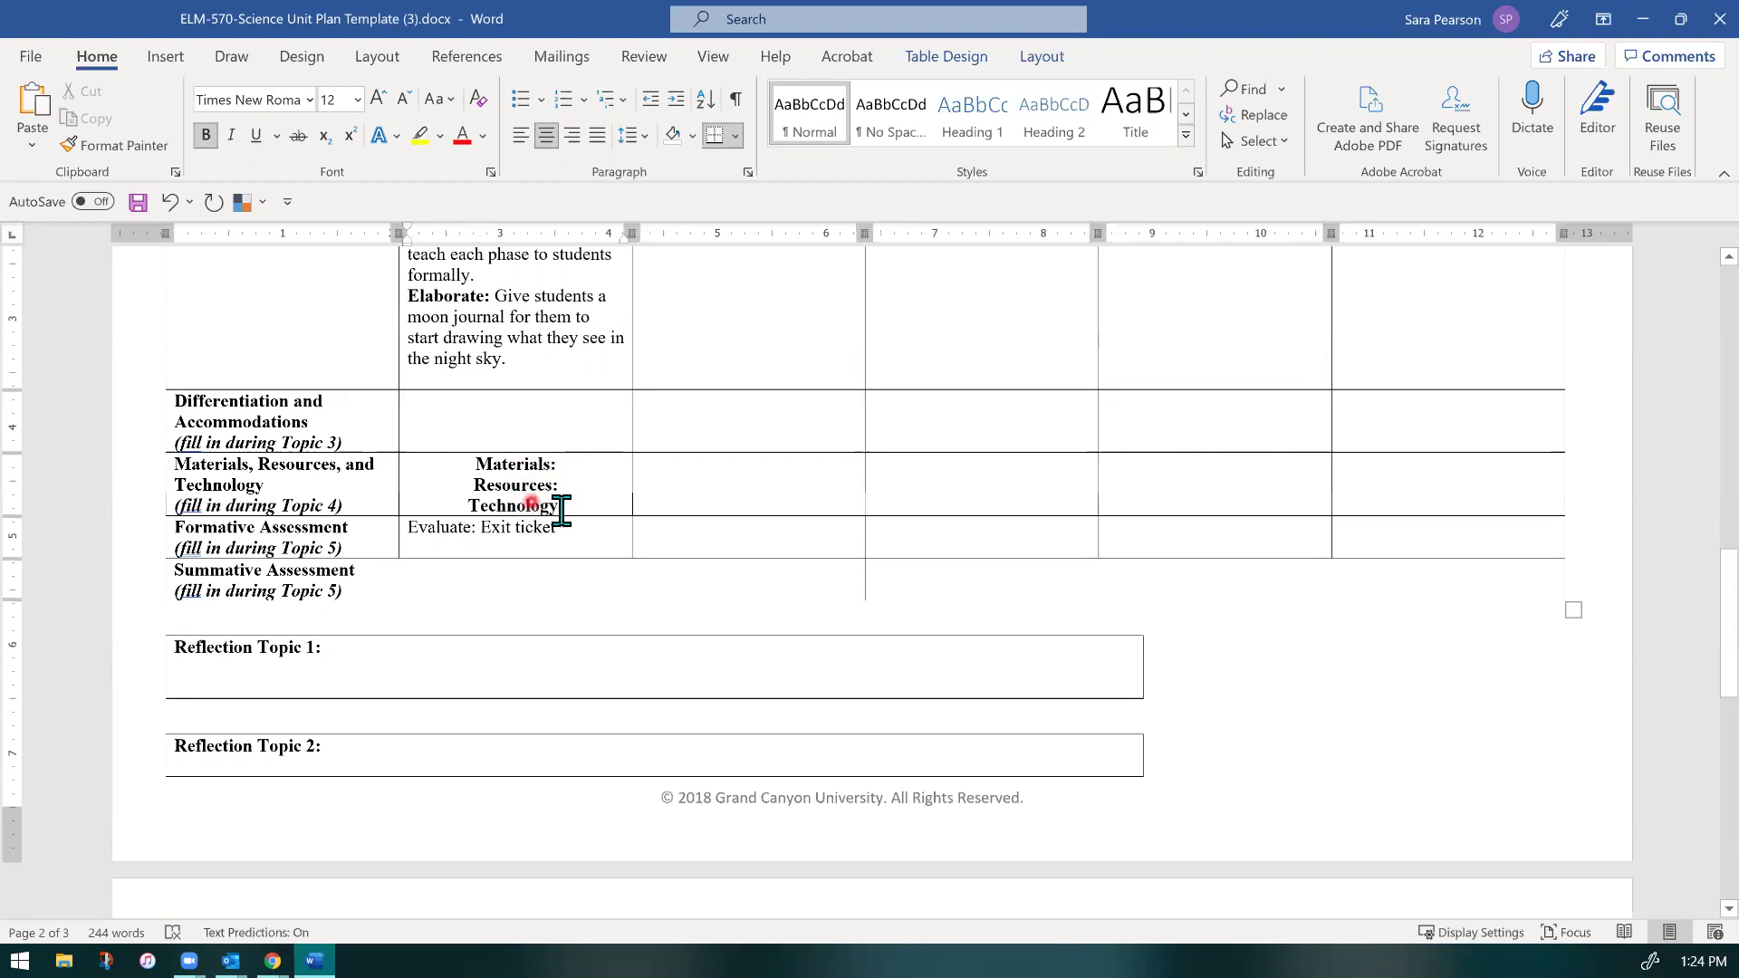
left_click_drag(569, 505, 476, 461)
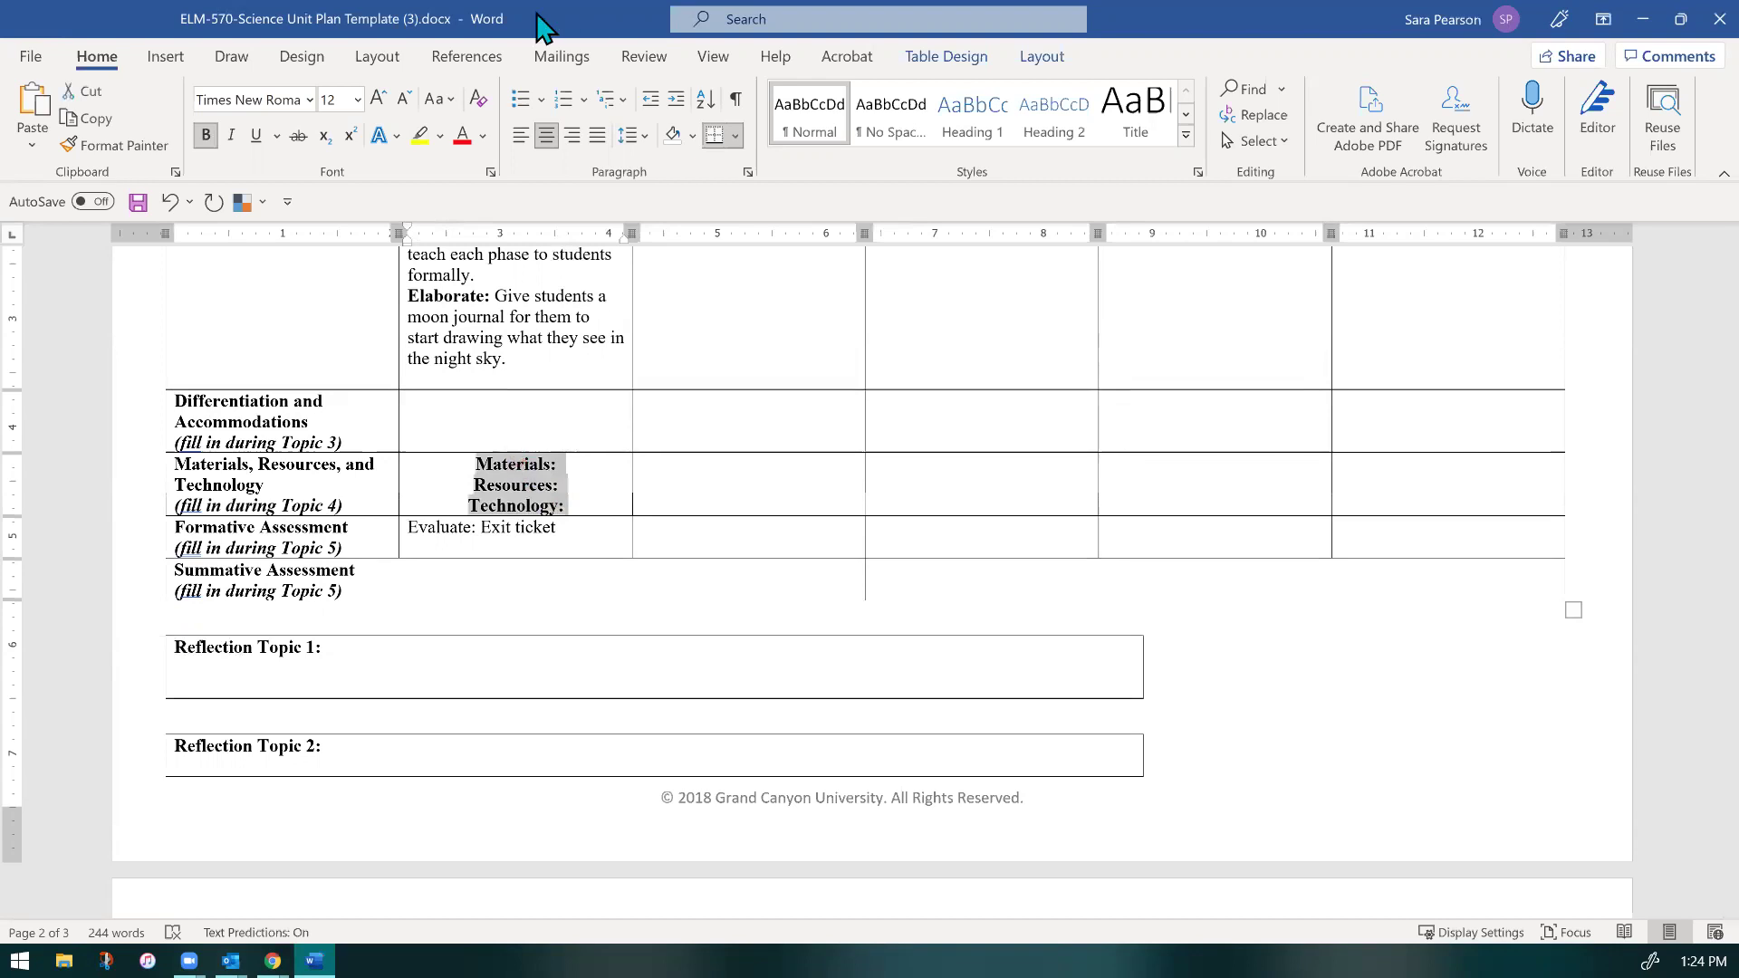
left_click(521, 135)
left_click(492, 480)
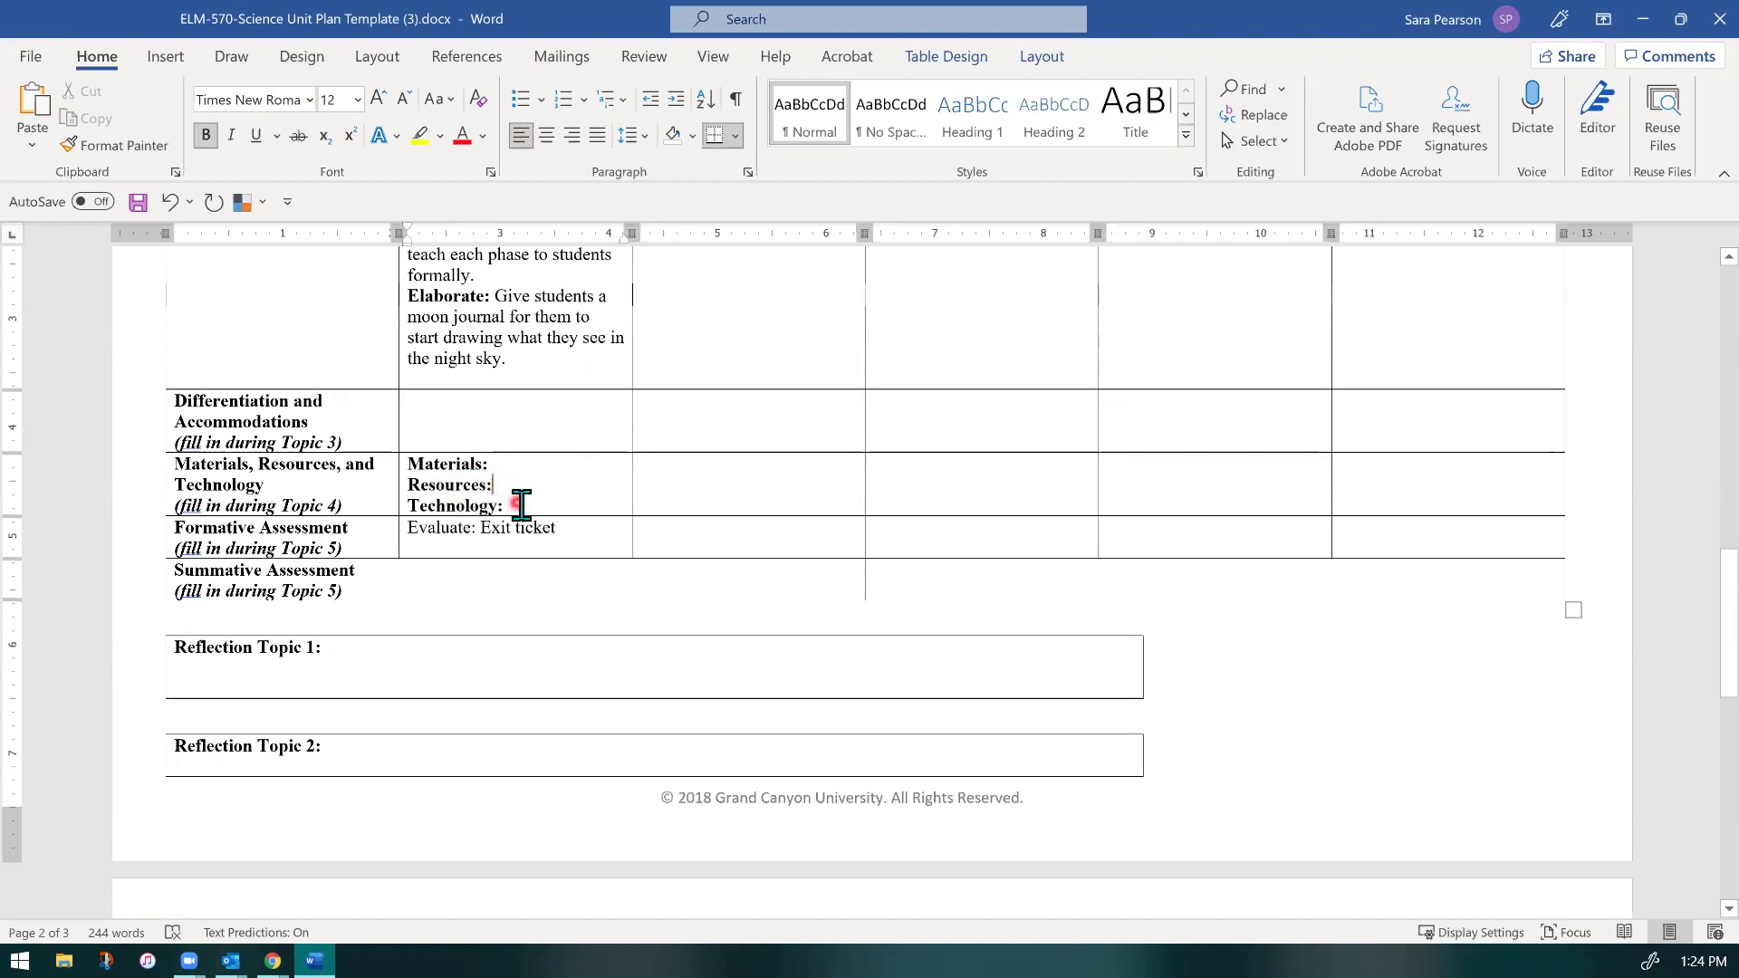
left_click(485, 464)
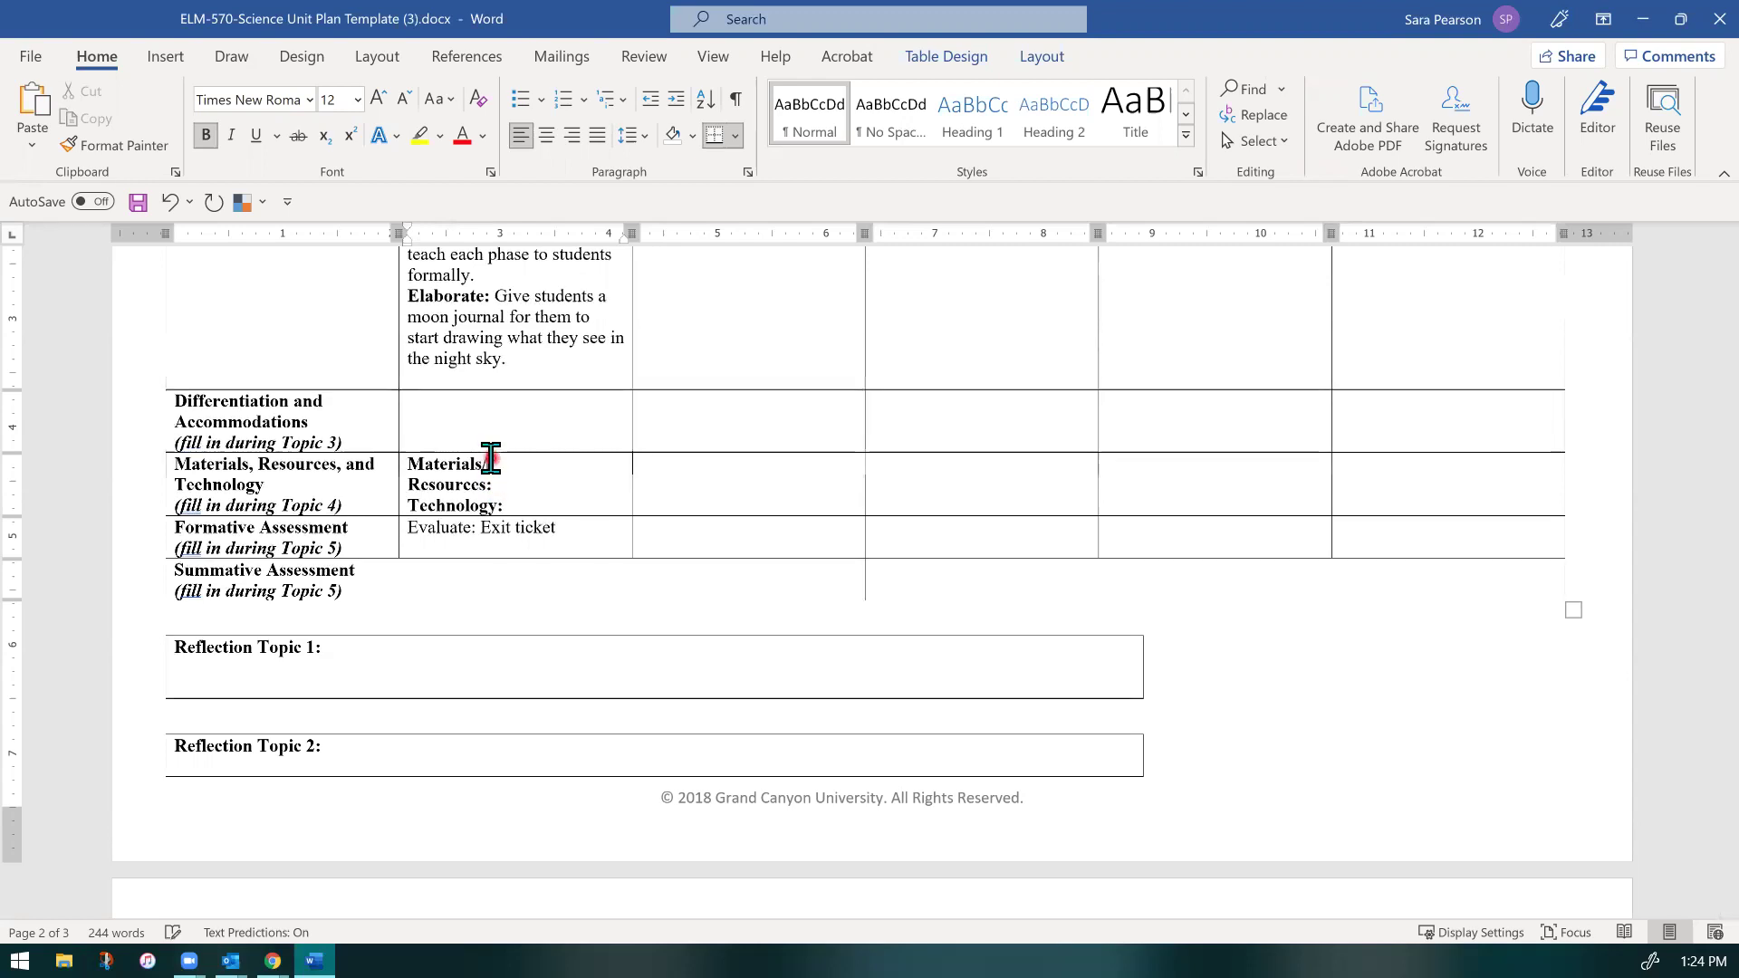
key("Delete")
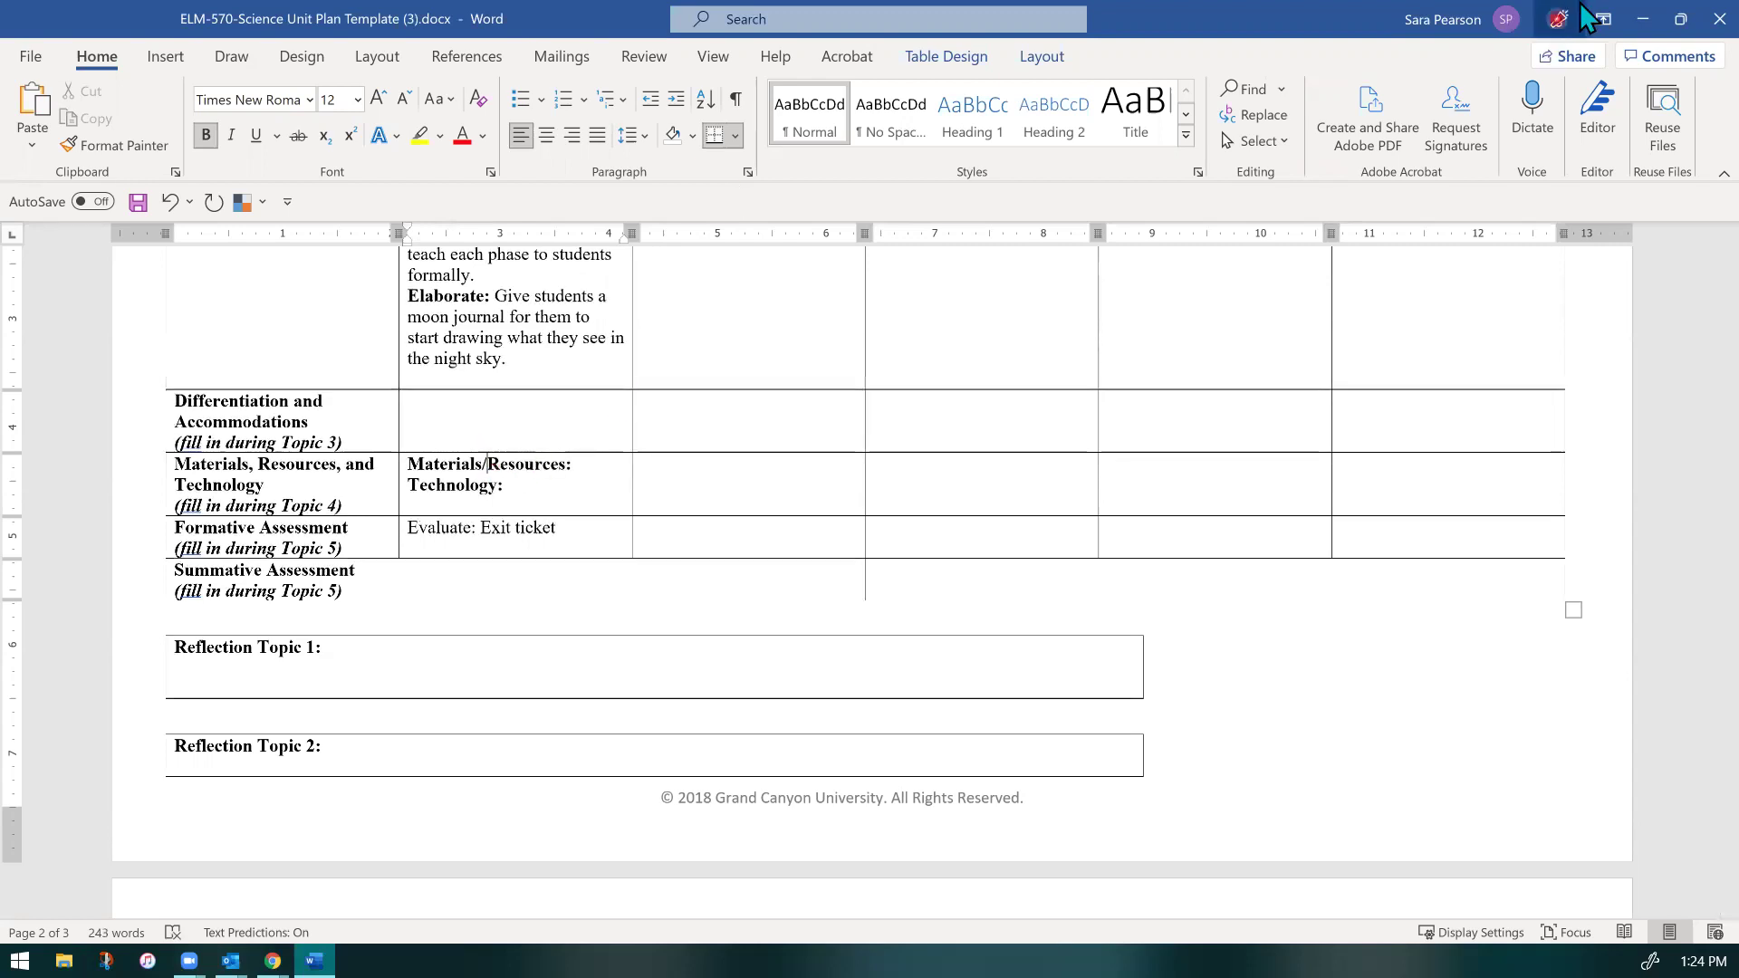
left_click(1641, 18)
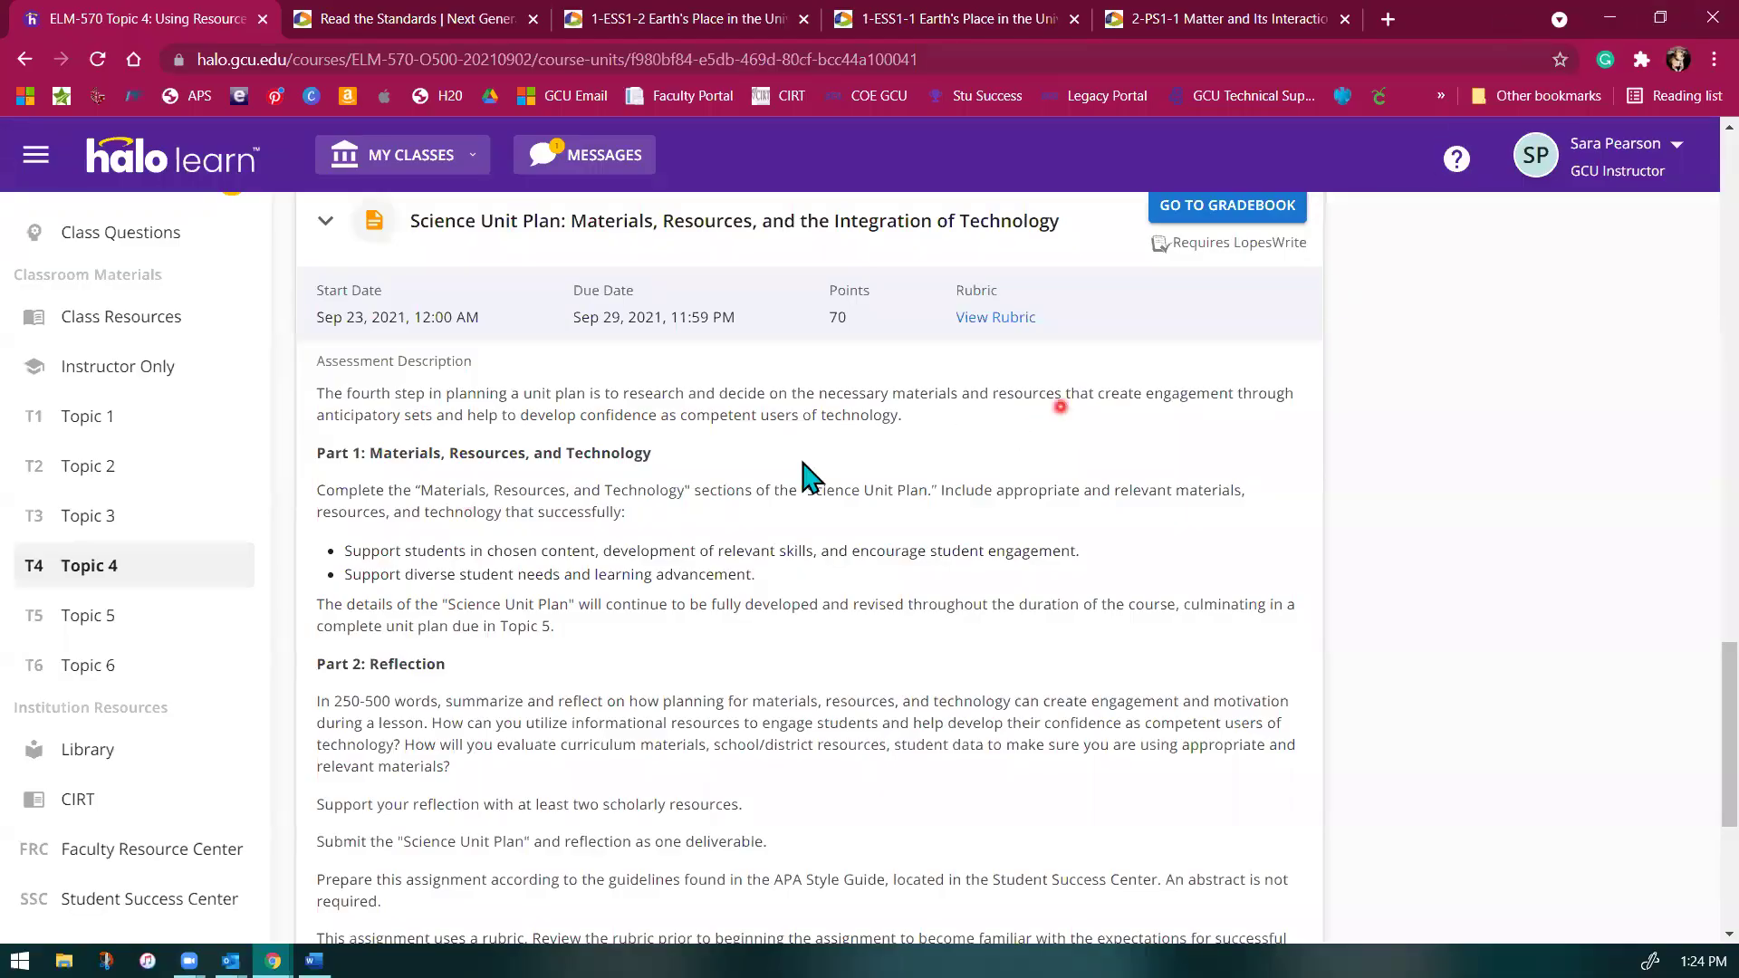
Step: Read Part 1 of the assignment's materials, resources and technology requirements in Halo Learn
left_click(421, 519)
Step: Back in the unit plan, extend 'Journal' to 'Journaling'
left_click(314, 960)
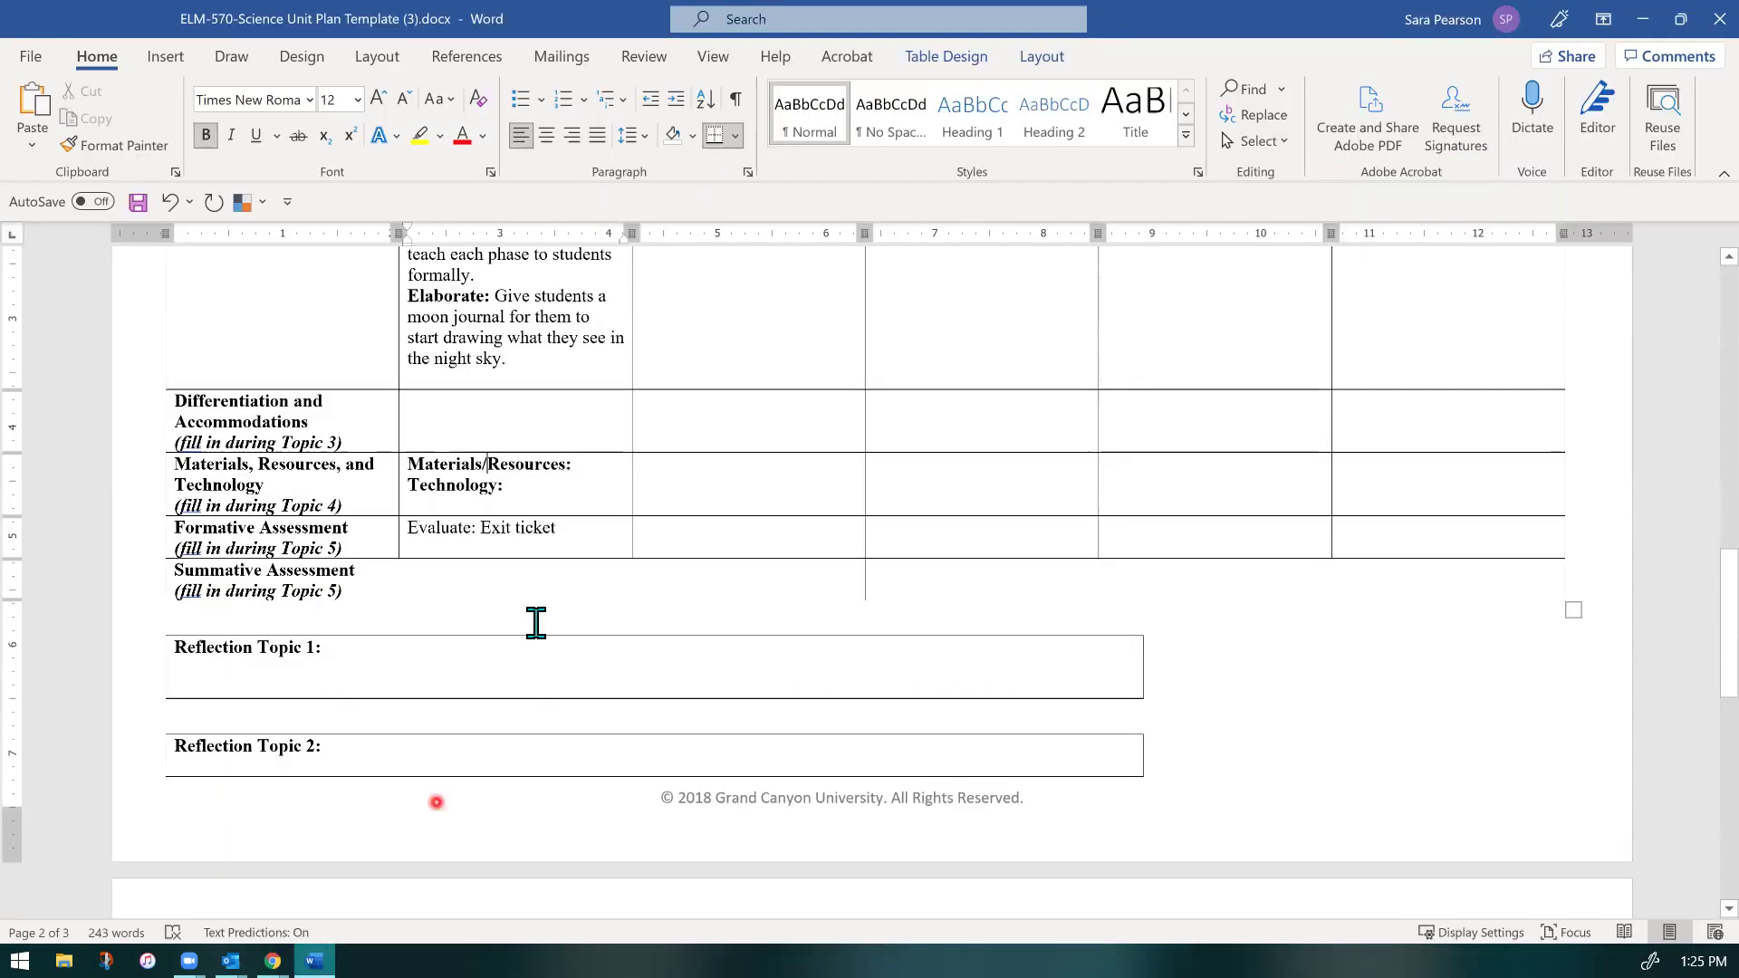
scroll(594, 679, "up", 12)
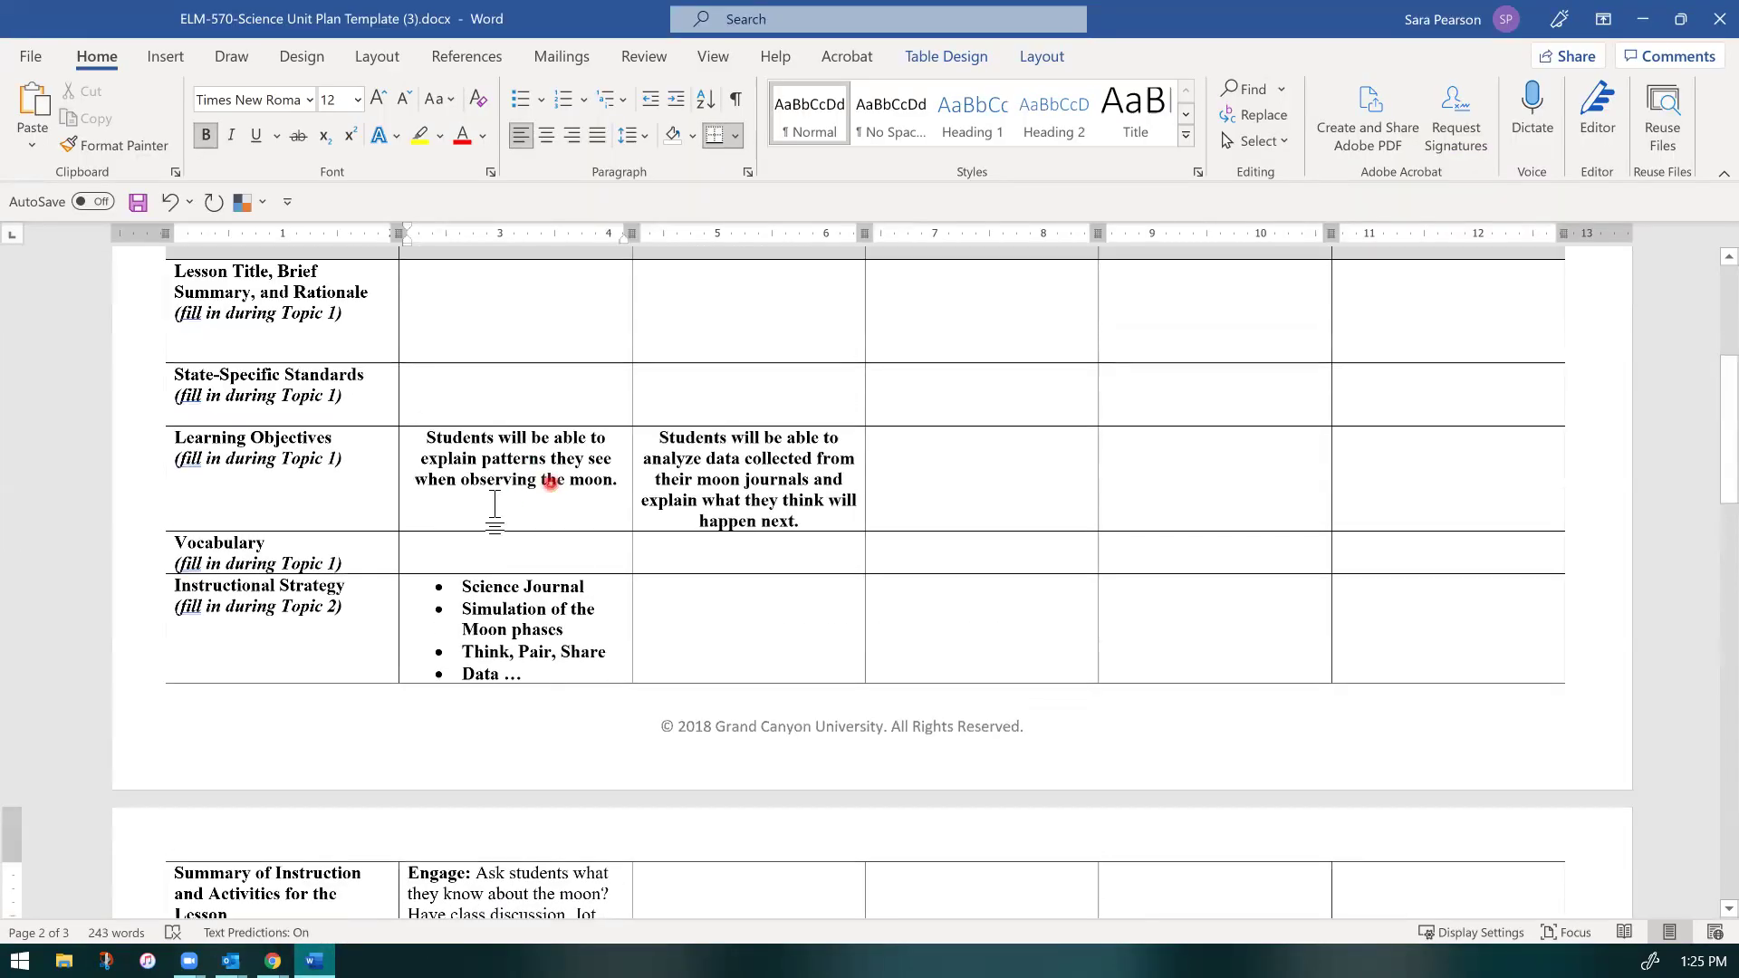
scroll(507, 480, "down", 3)
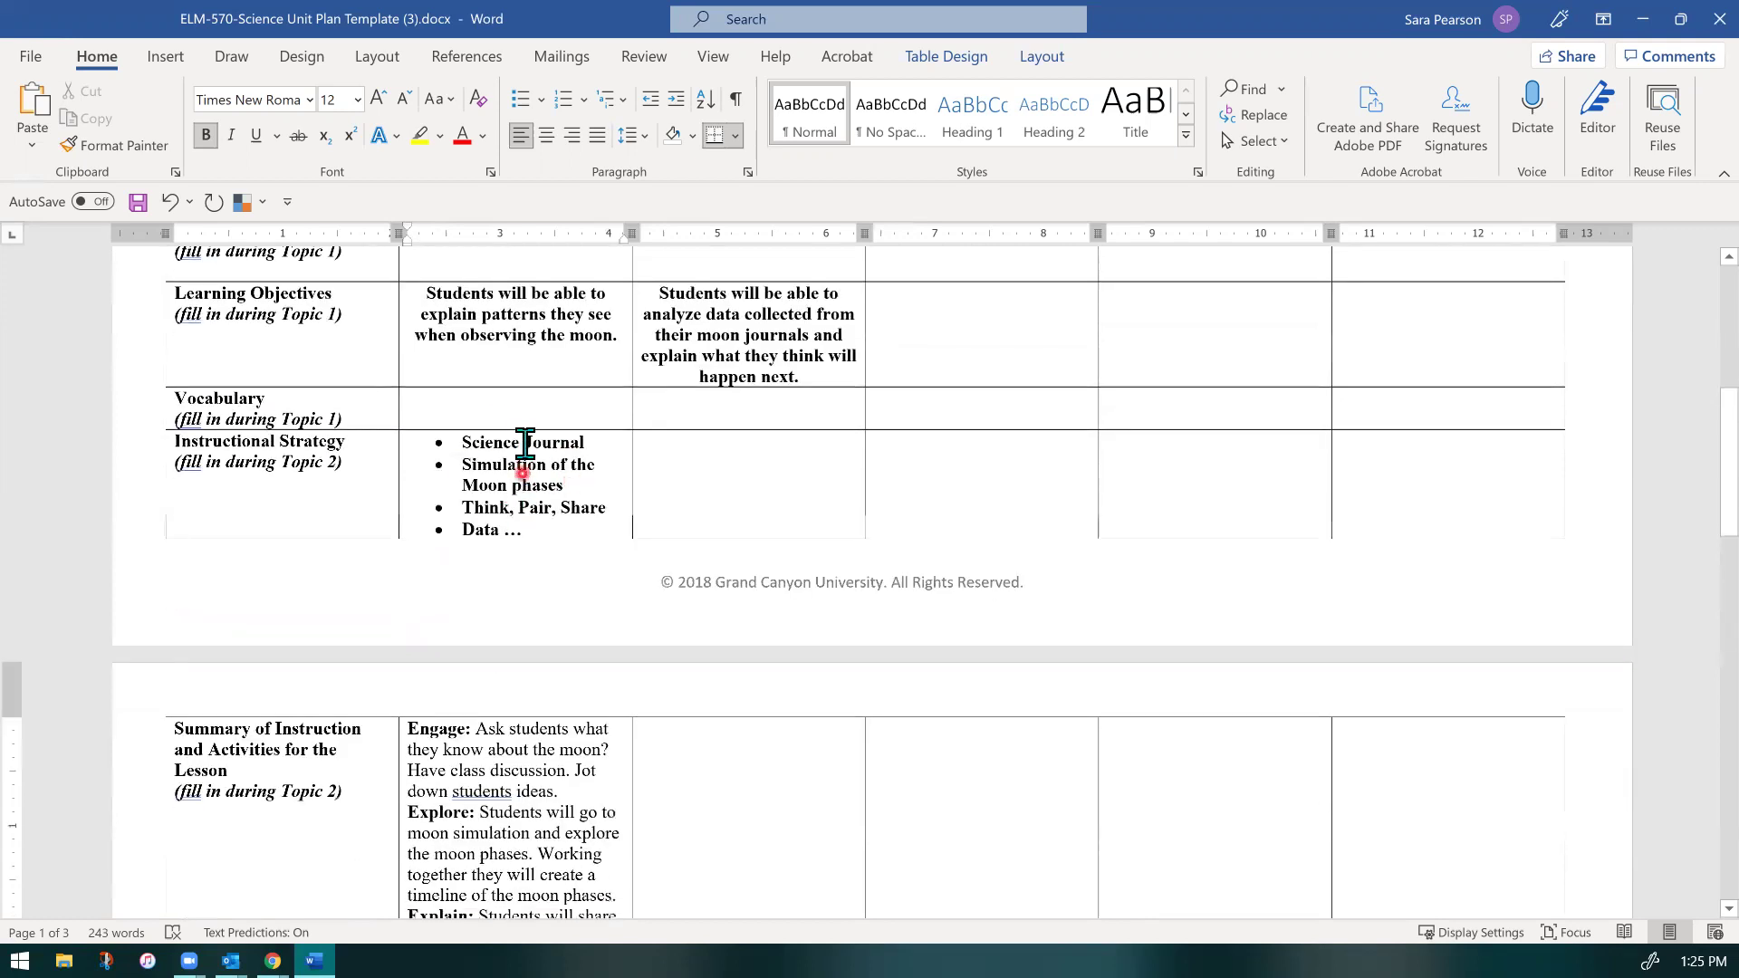
scroll(525, 444, "down", 3)
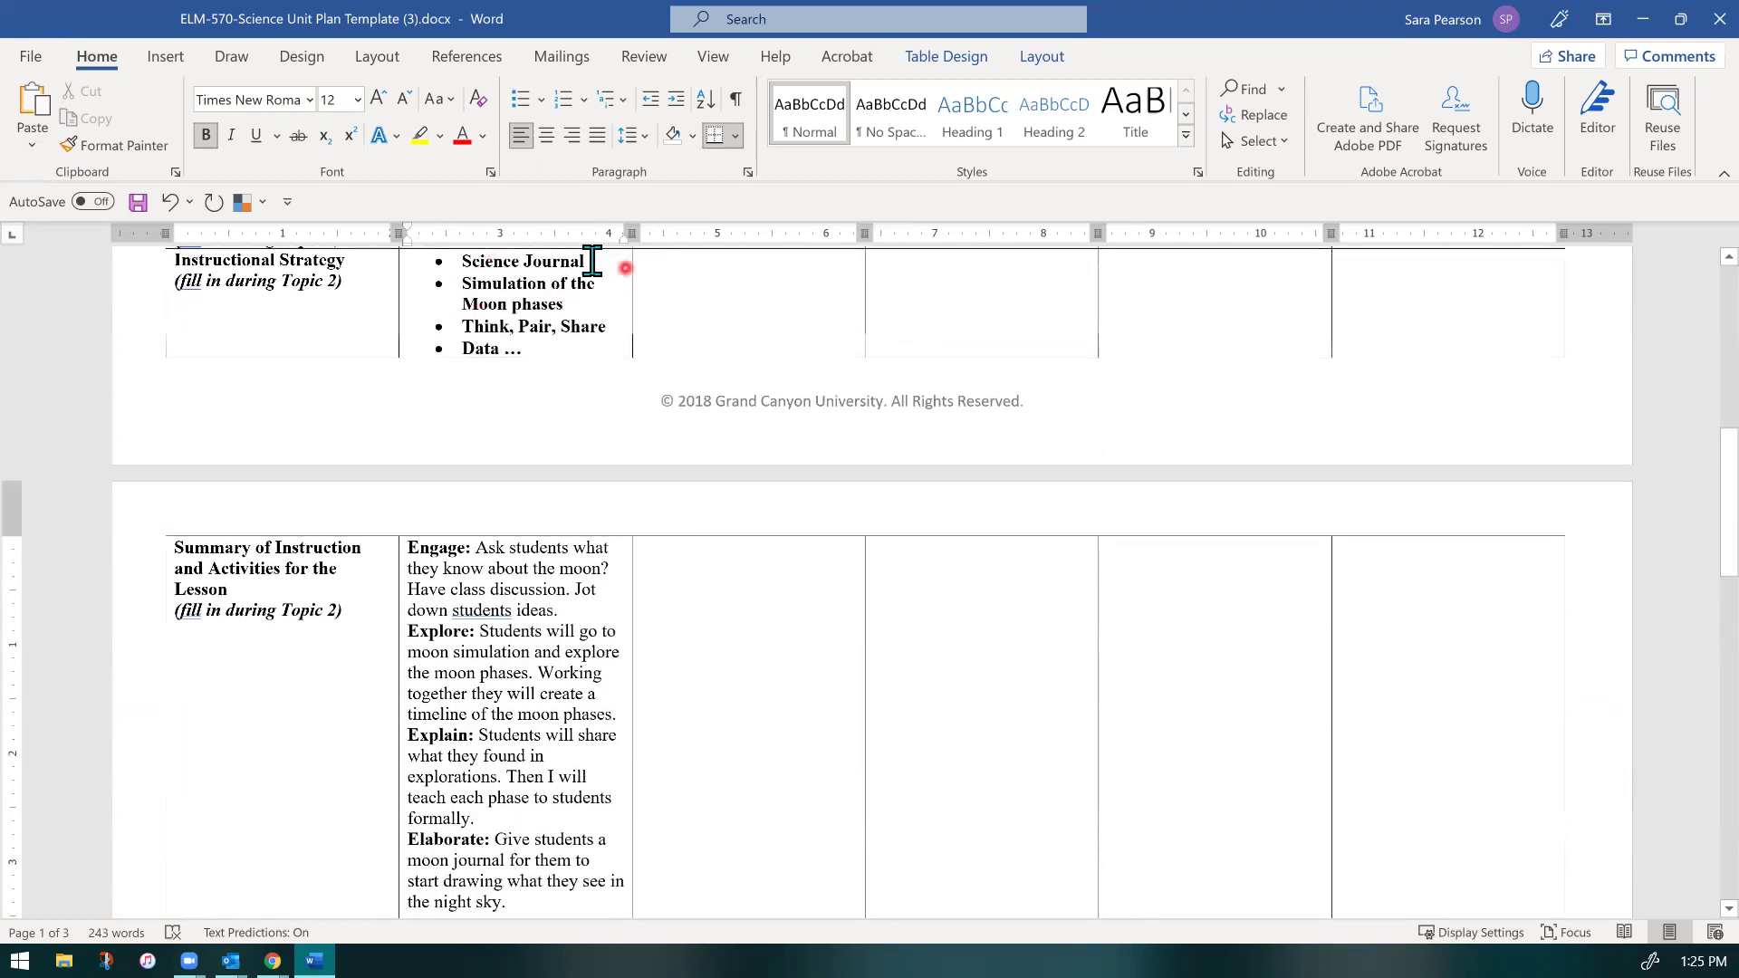
left_click(589, 262)
type("ing")
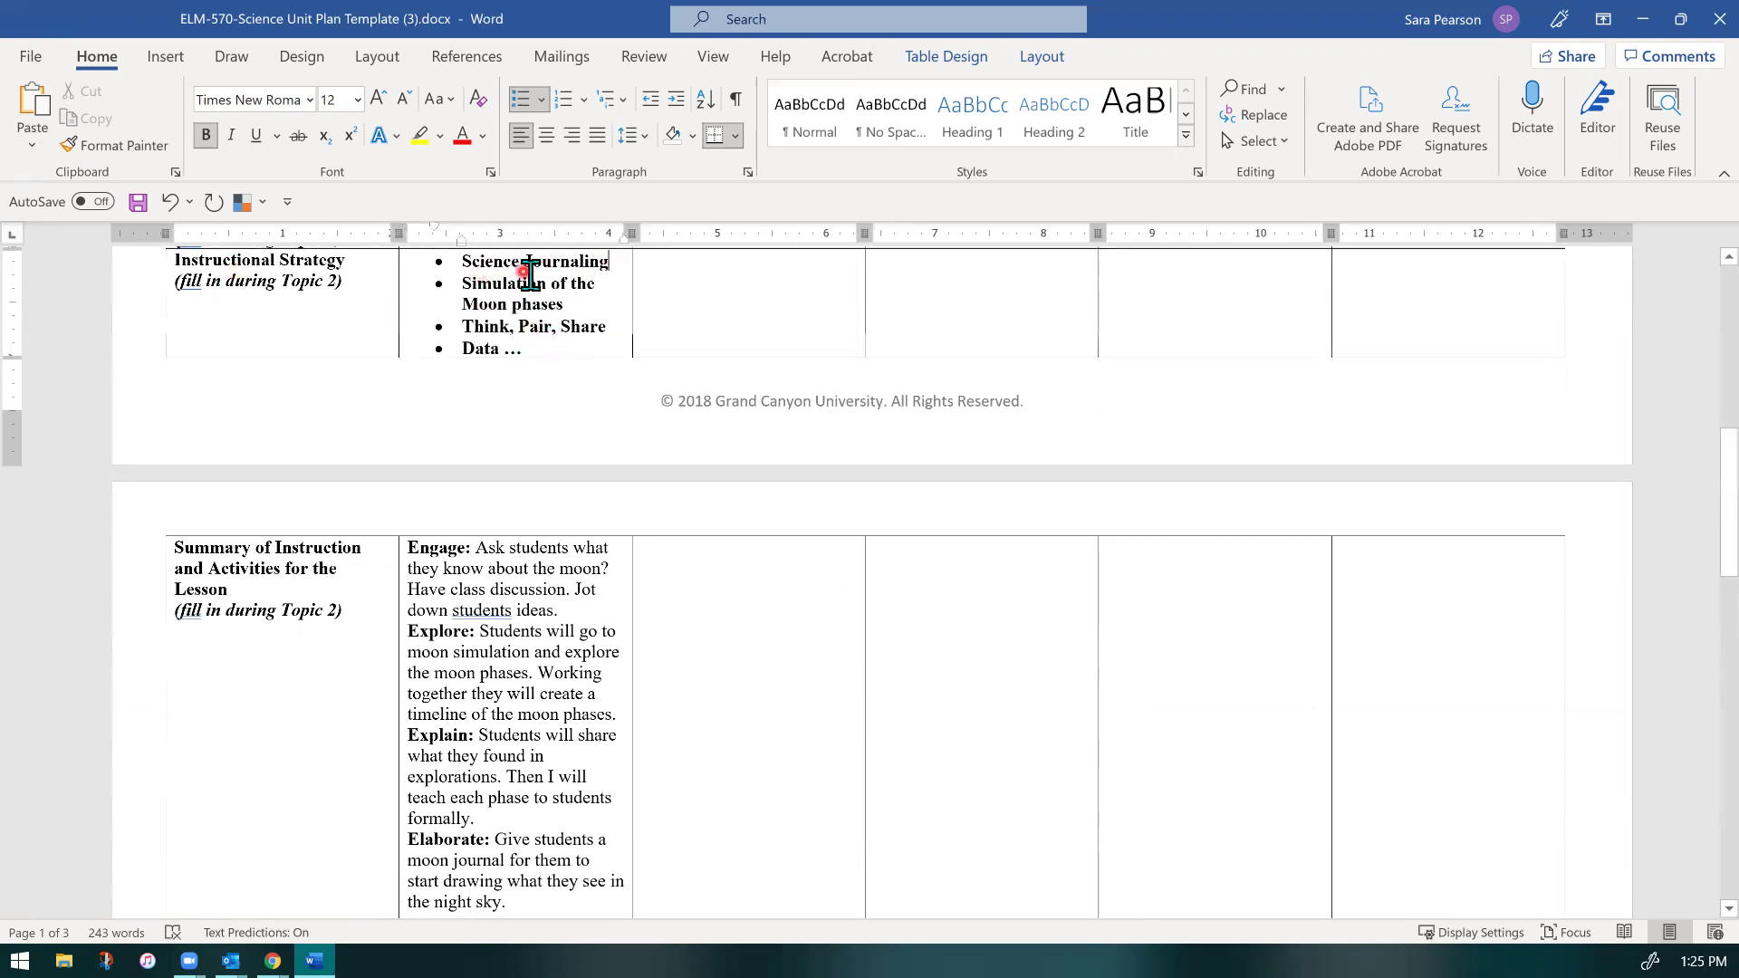
Step: Enter Science journal after Materials/Resources: and a spell-corrected 'moon simulation' after Technology:
scroll(508, 344, "down", 5)
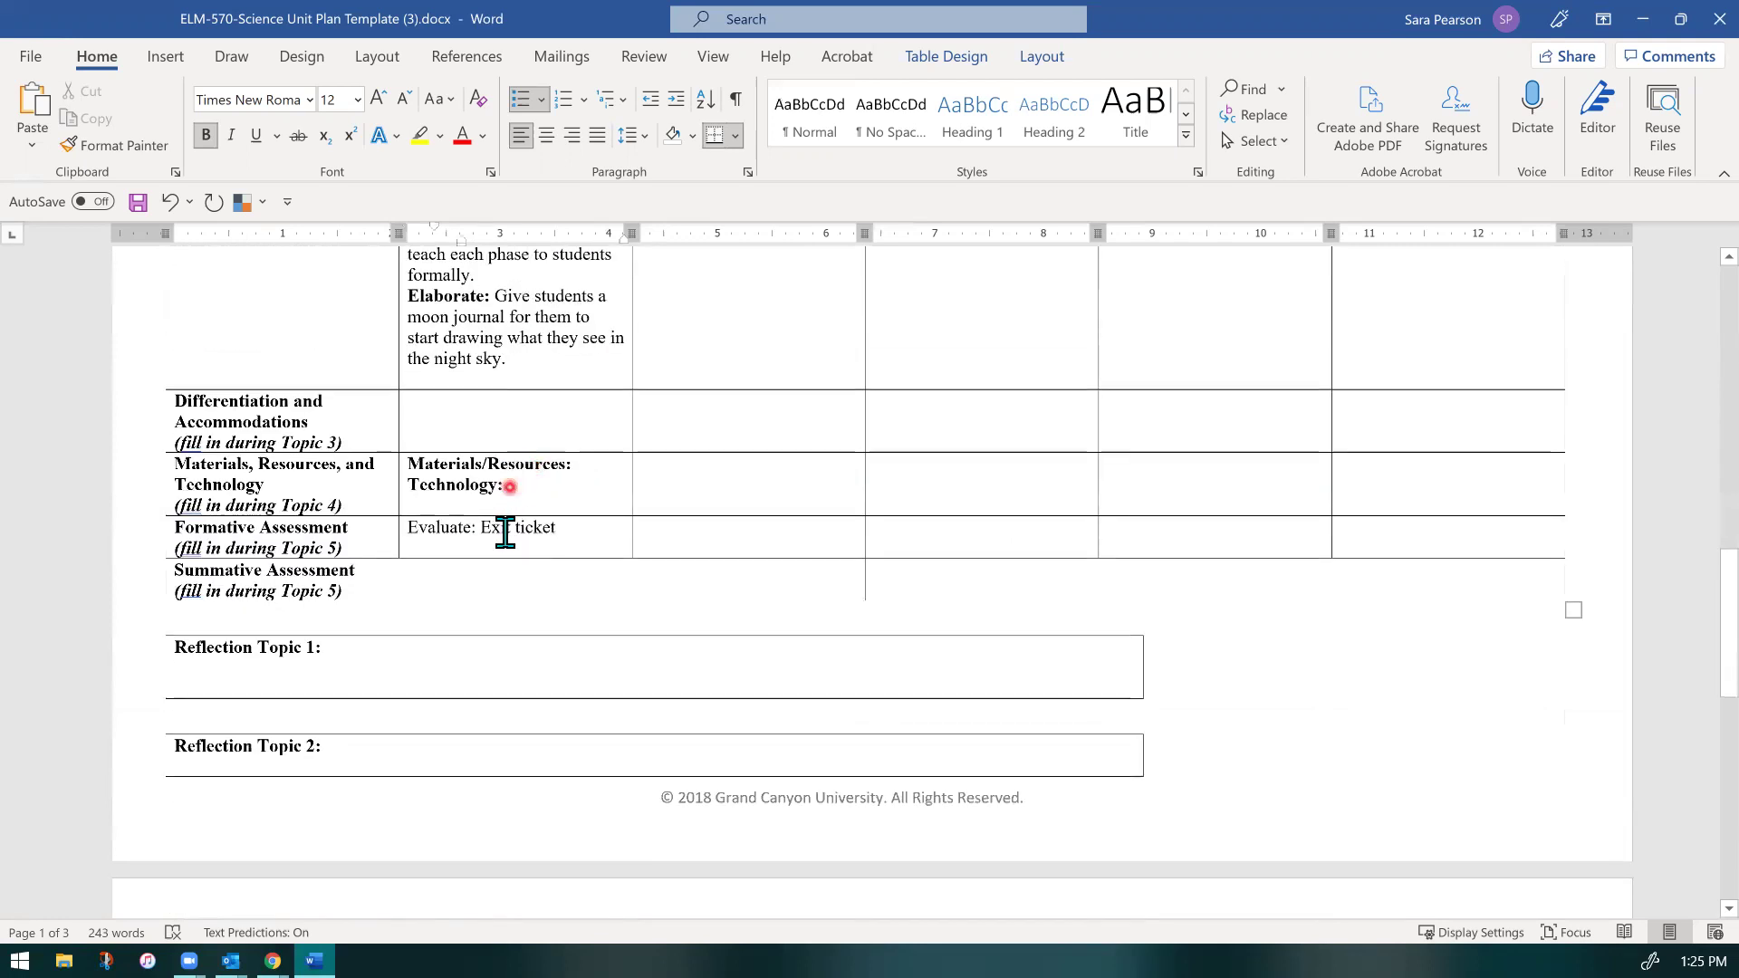
left_click(579, 467)
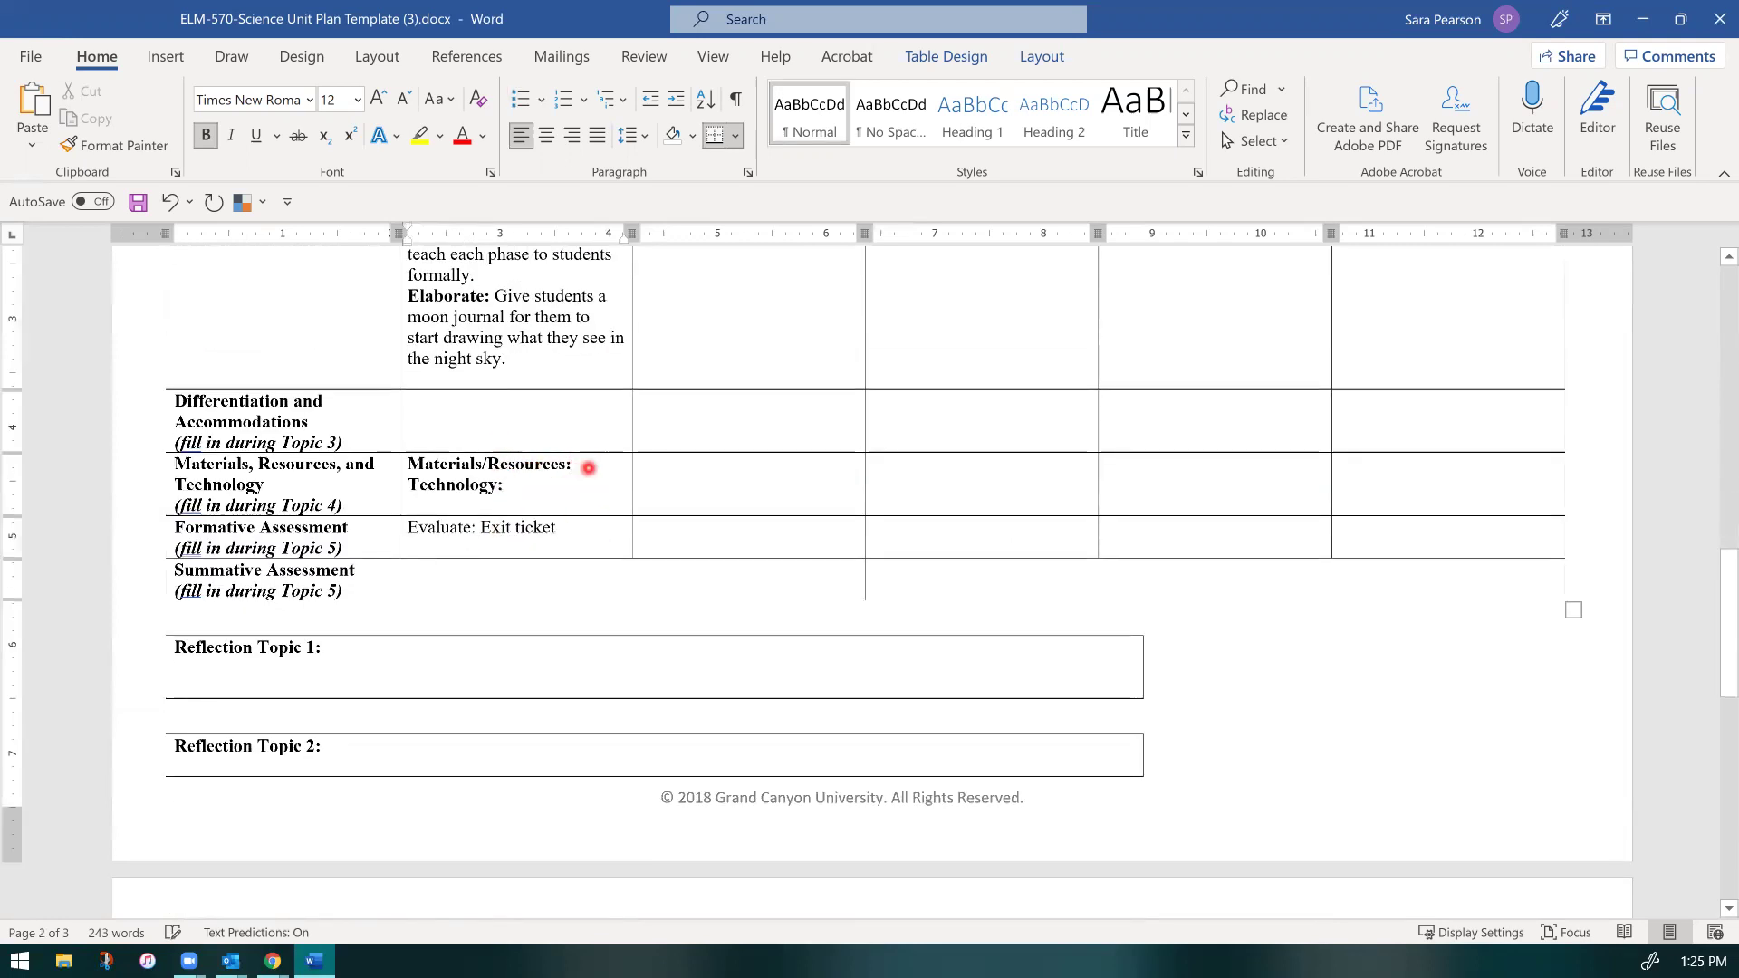
type("Science journal")
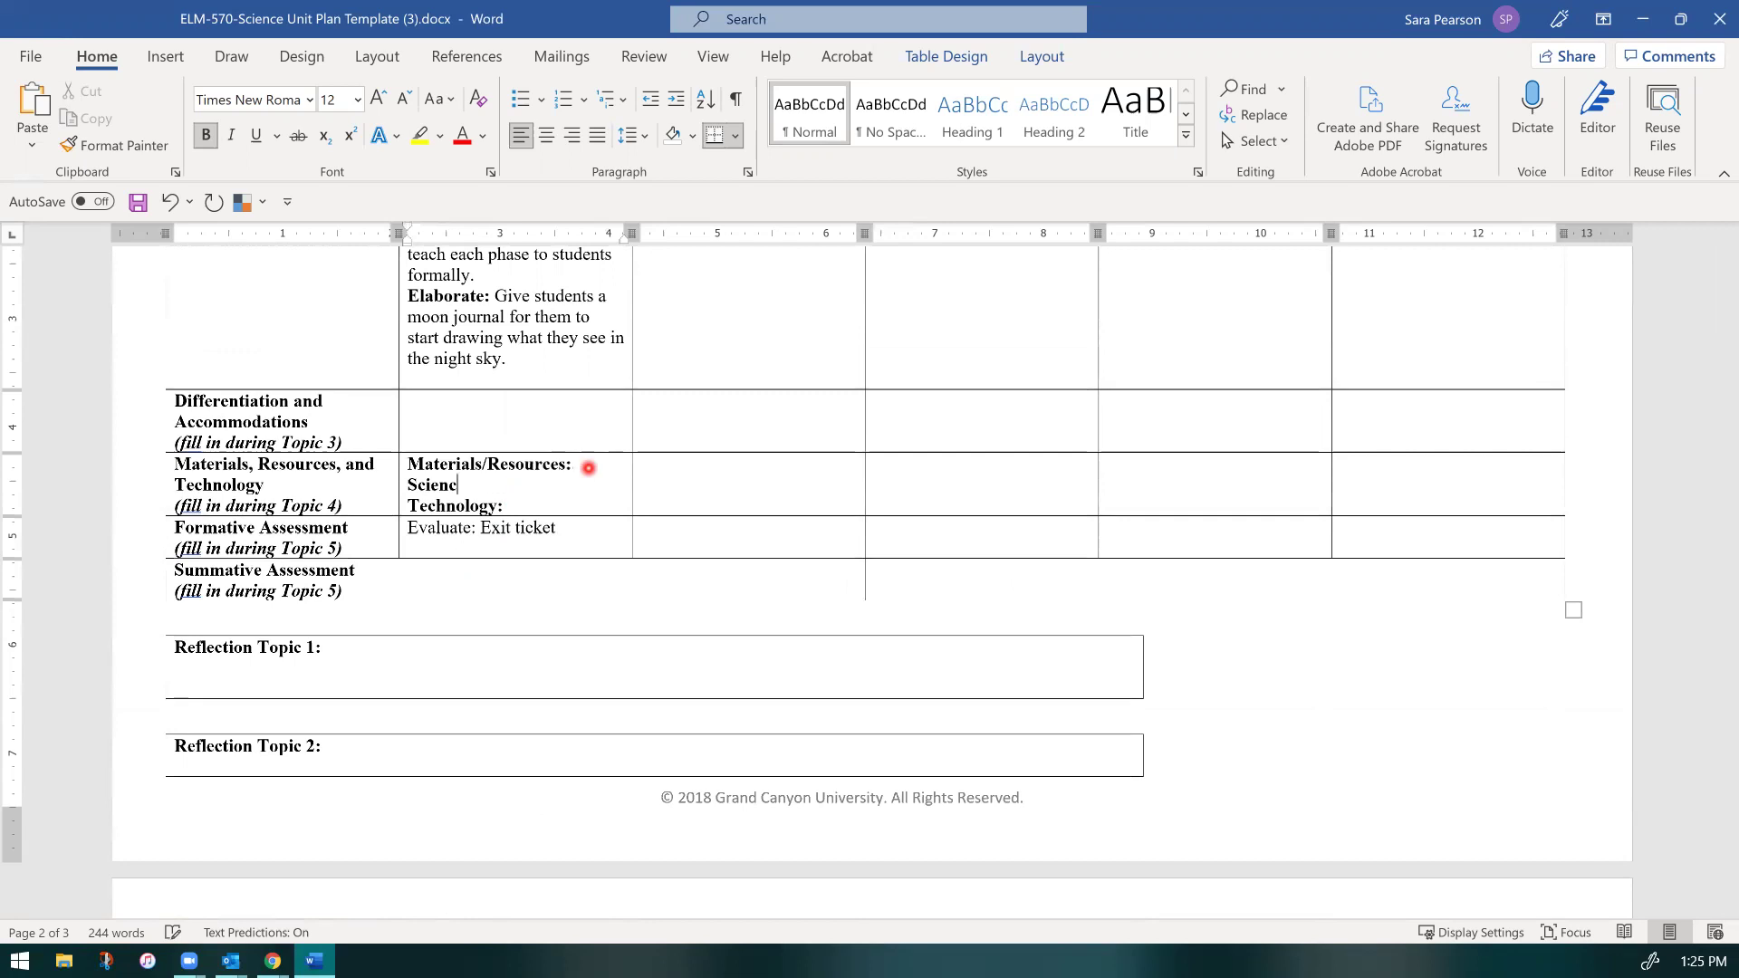
left_click(533, 505)
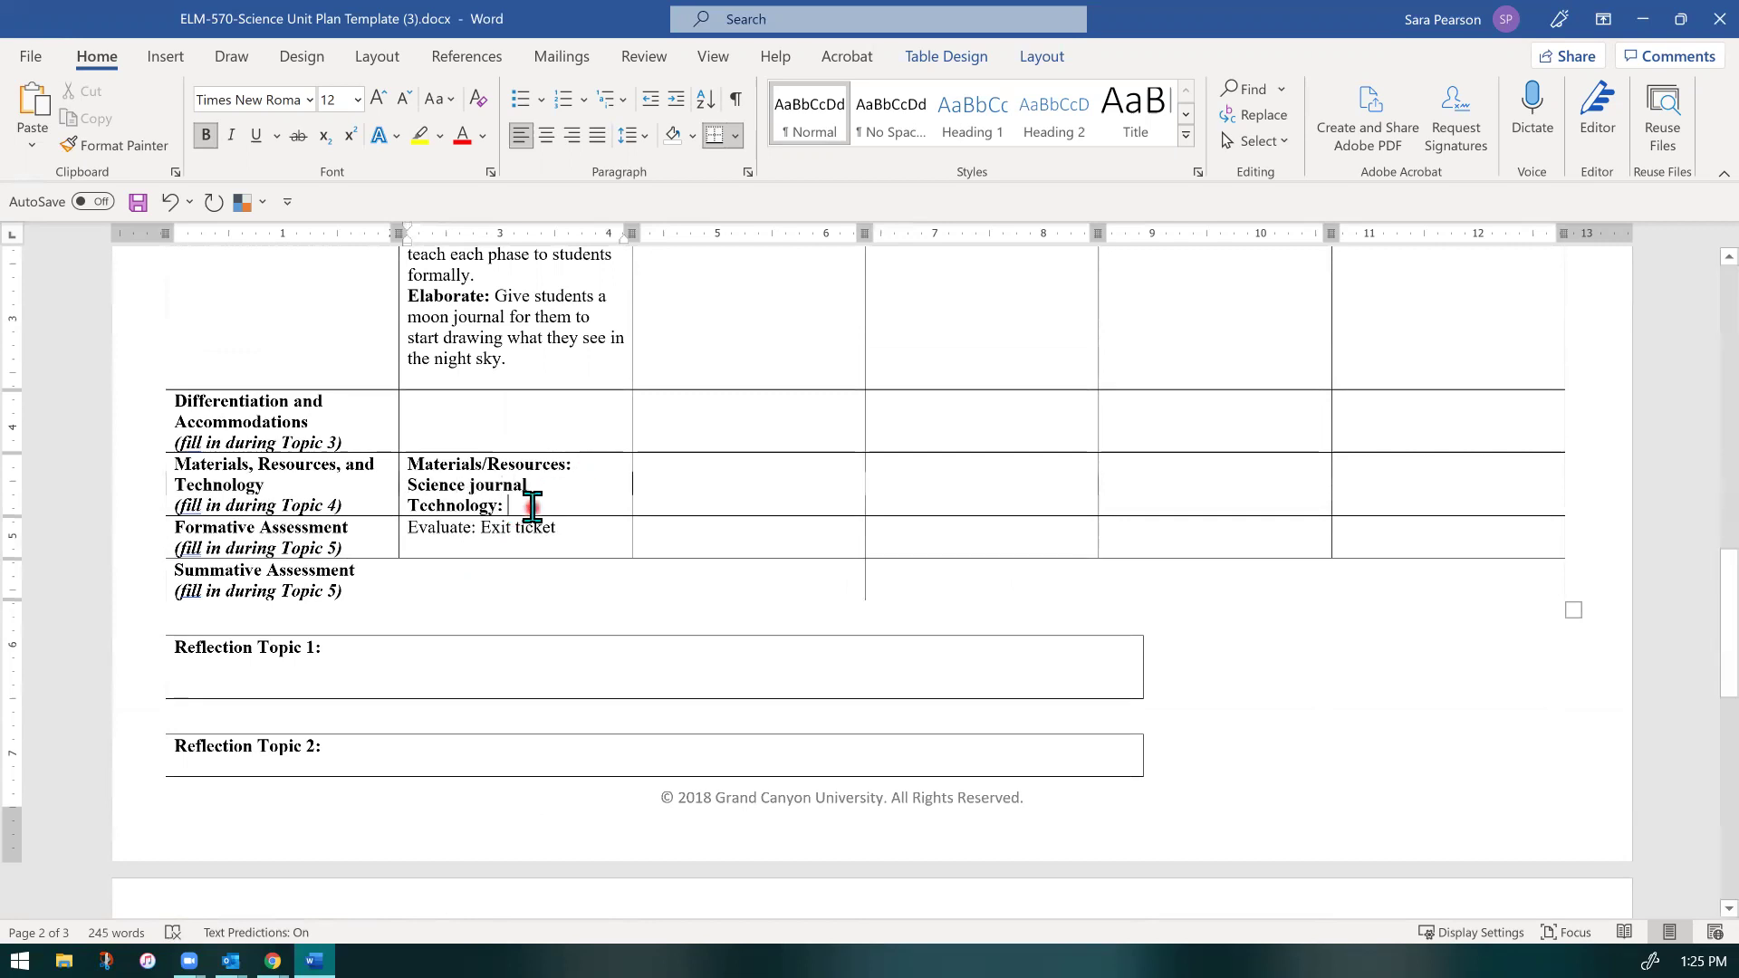
type("moon s")
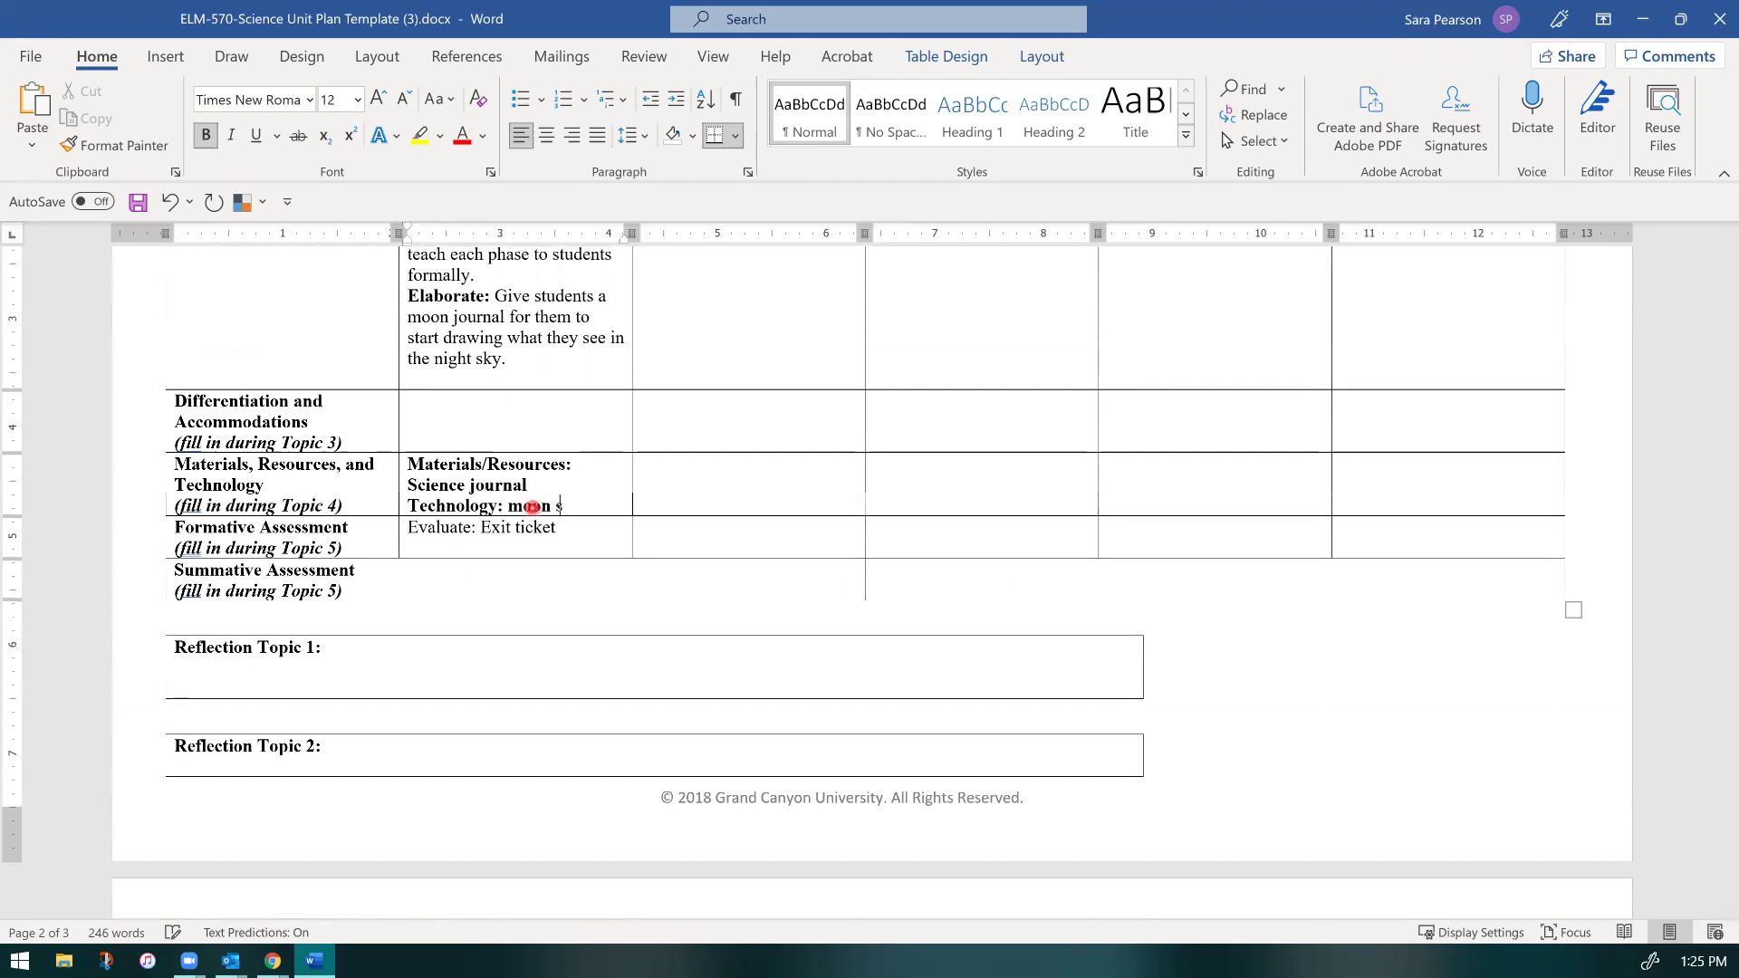
type("ilumation")
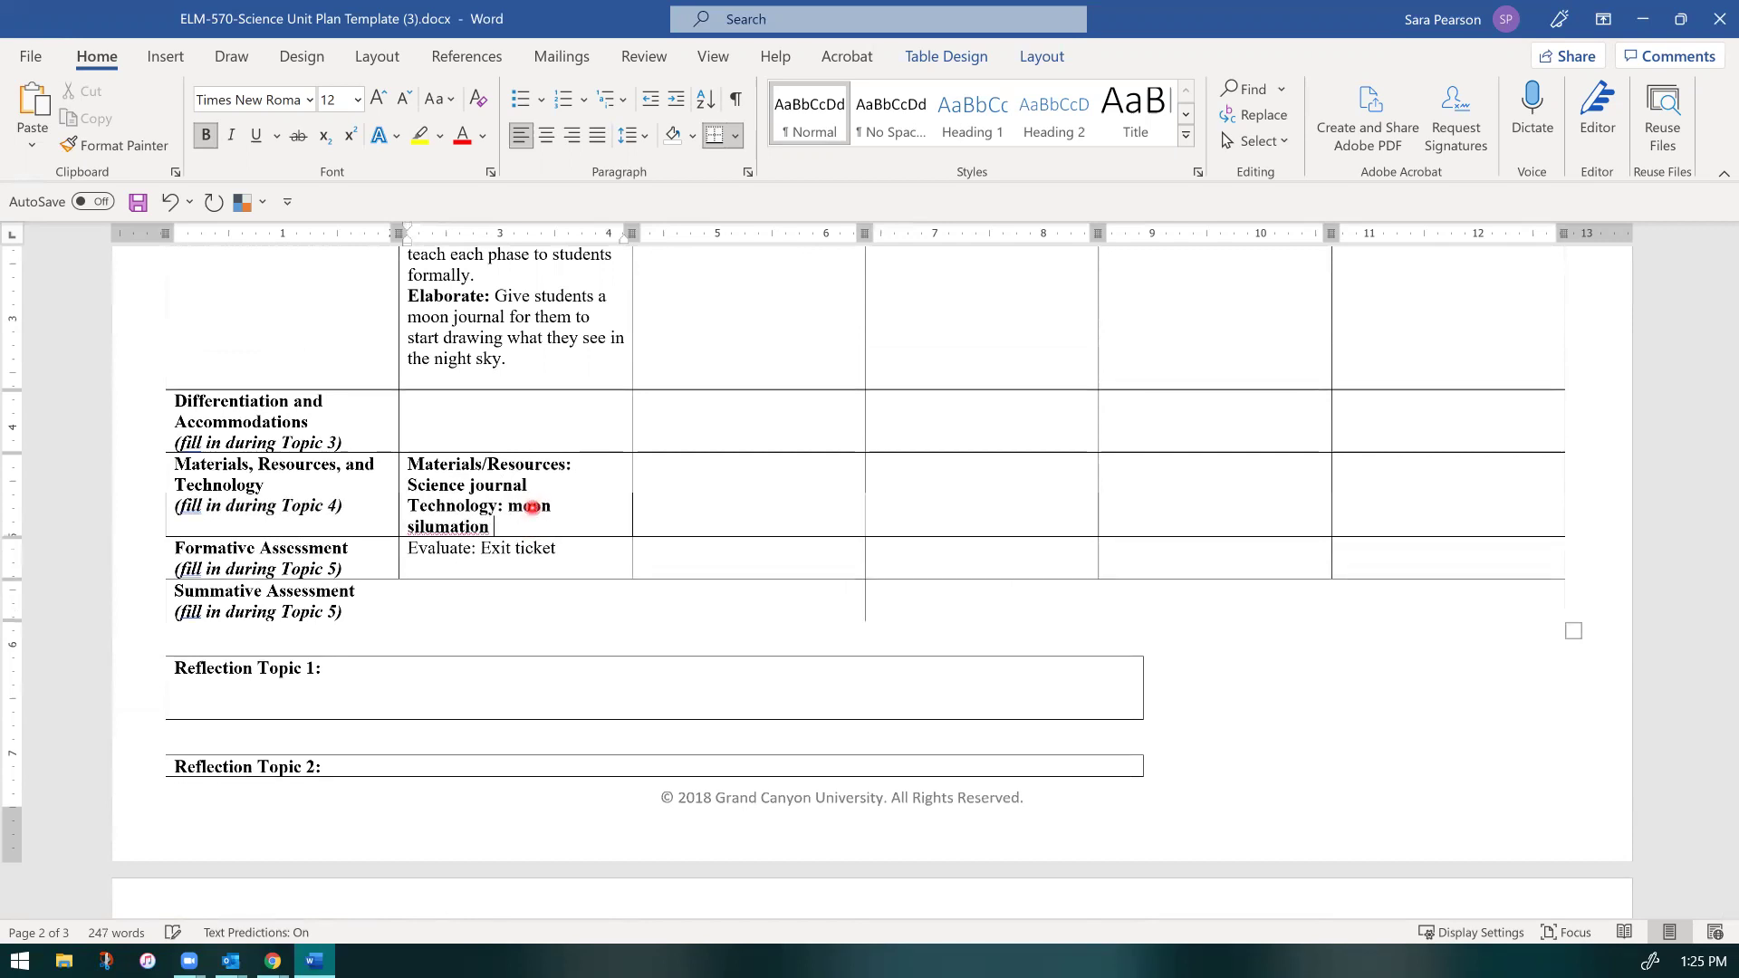
right_click(445, 527)
left_click(462, 615)
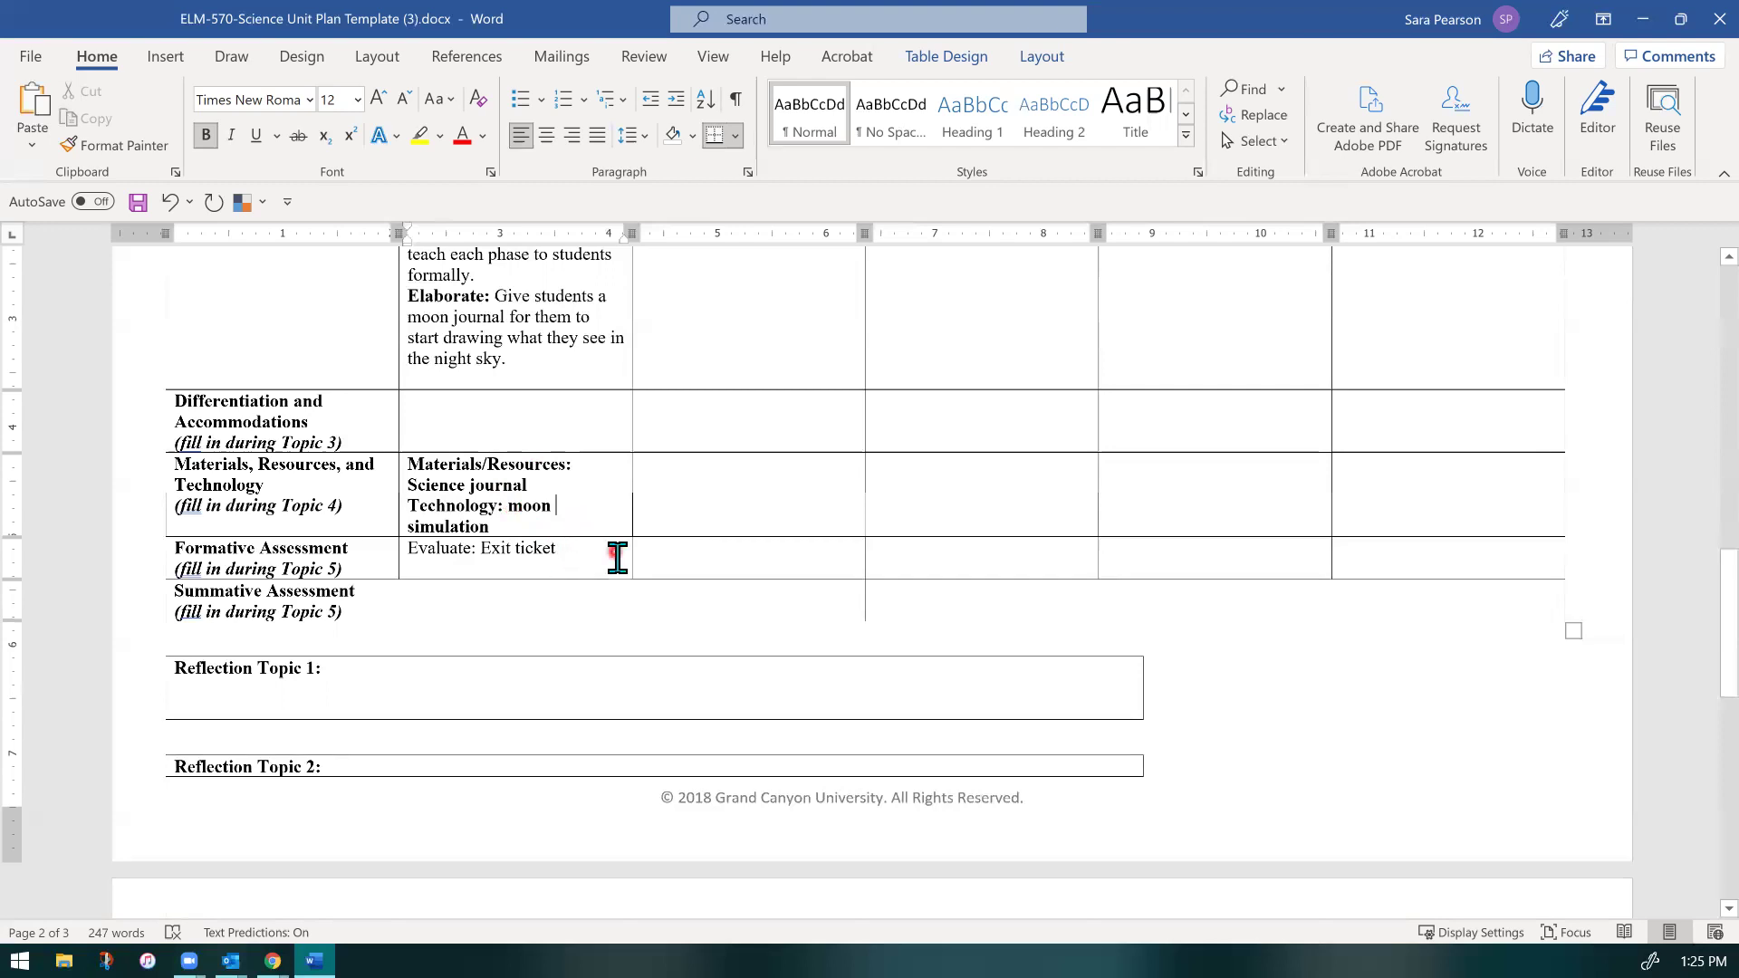
scroll(614, 566, "up", 3)
scroll(614, 566, "up", 6)
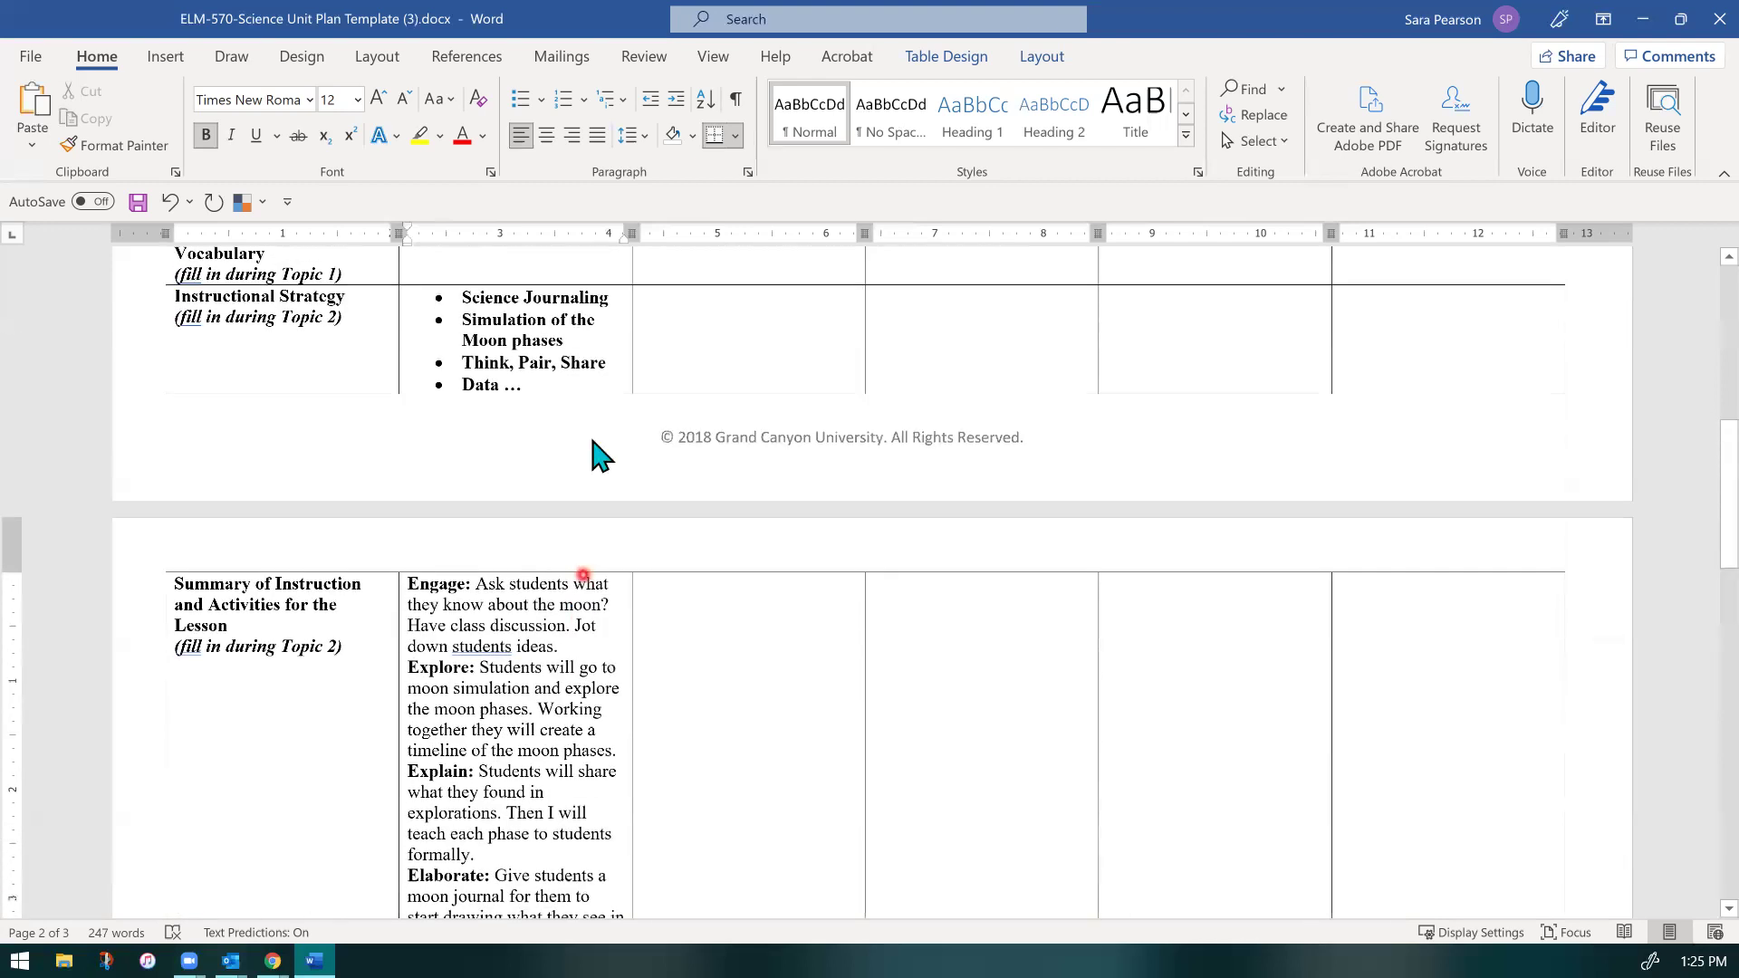
scroll(535, 579, "down", 2)
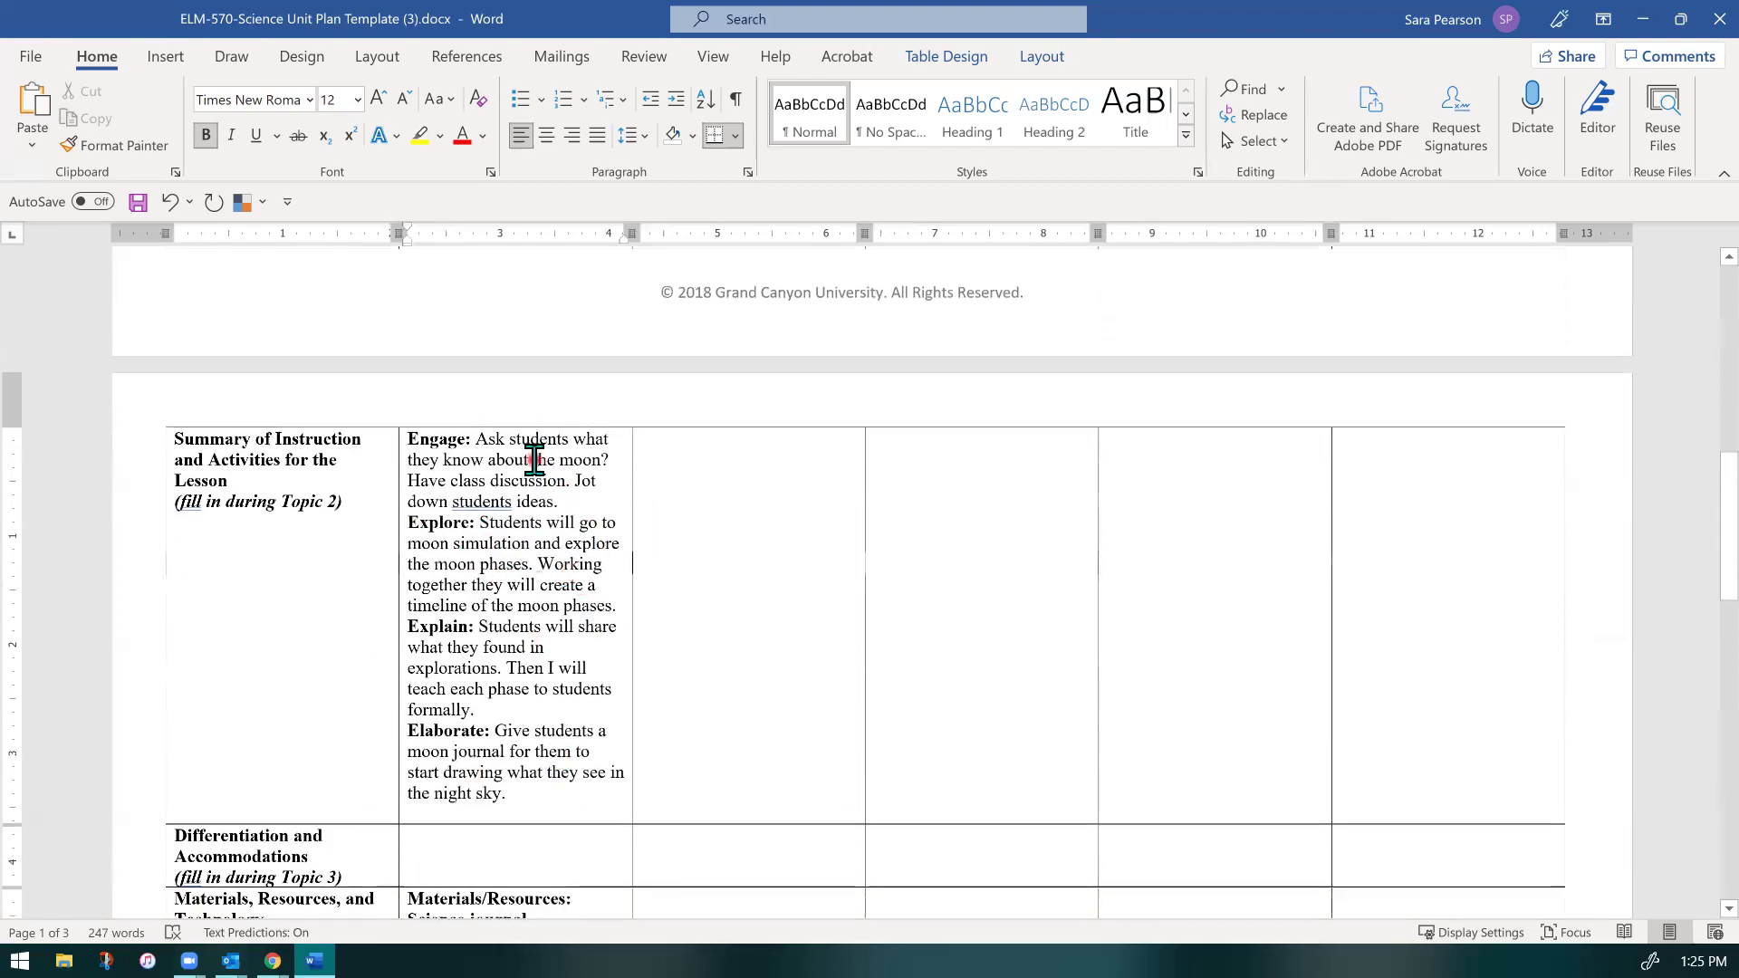
scroll(535, 459, "down", 3)
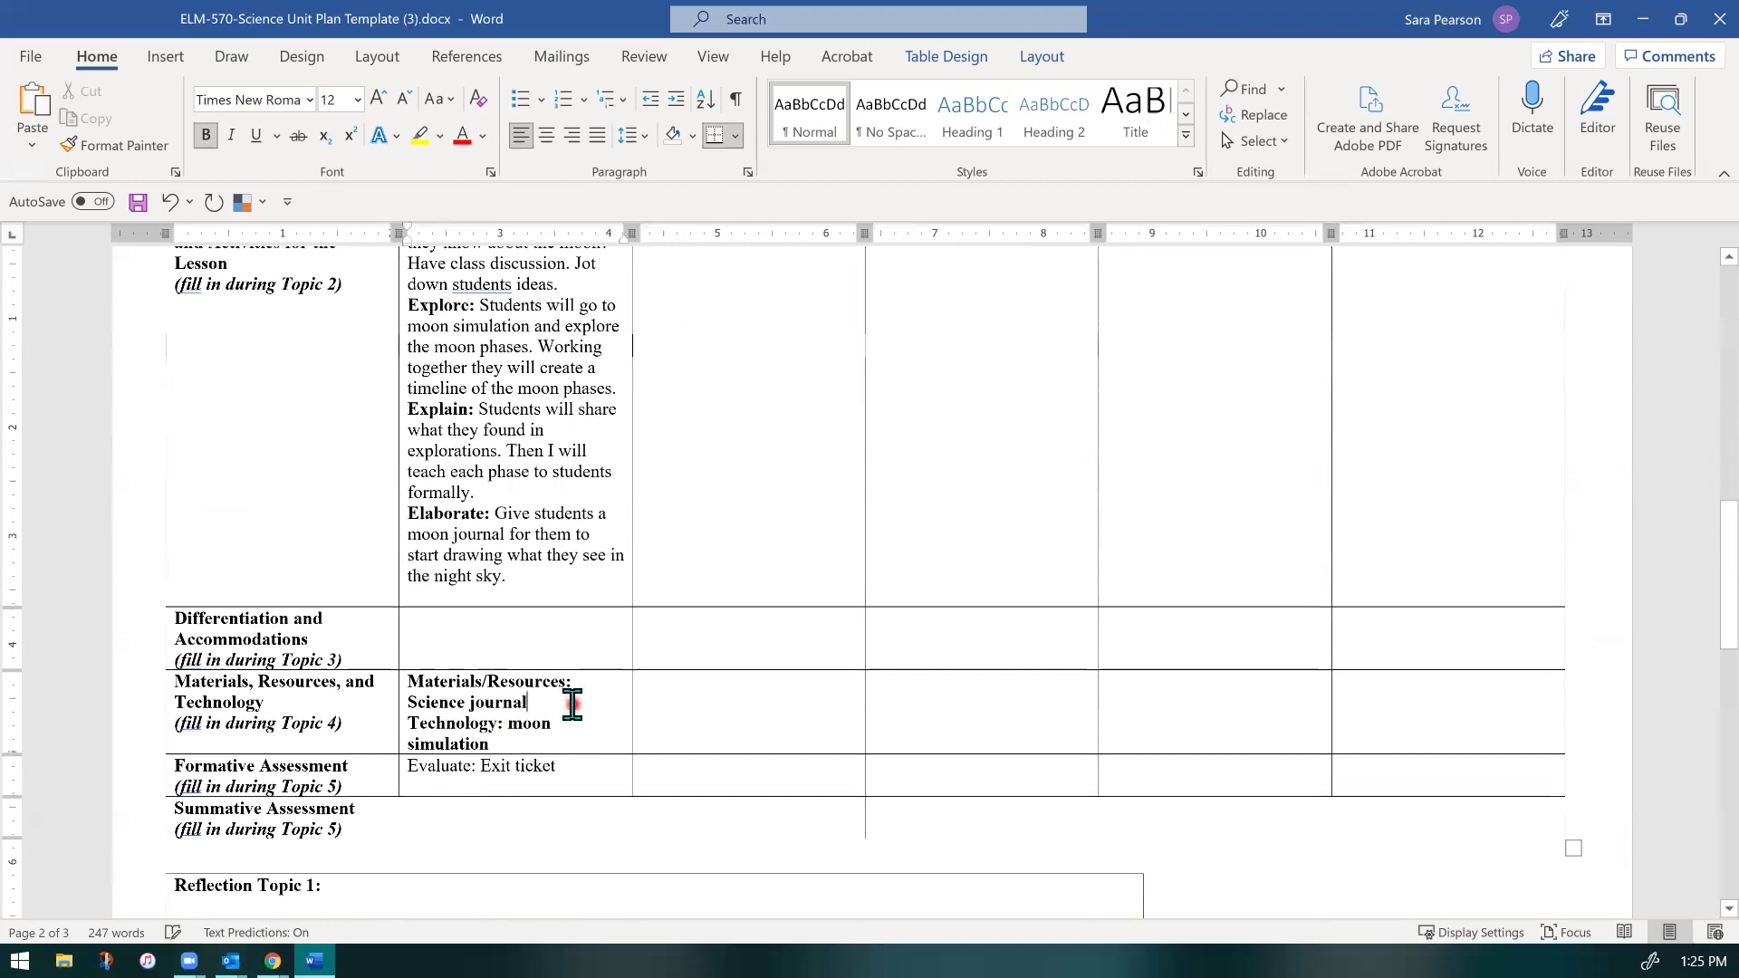
Step: Add Paper and Markers on new lines below Science journal
key("Return")
type("paper")
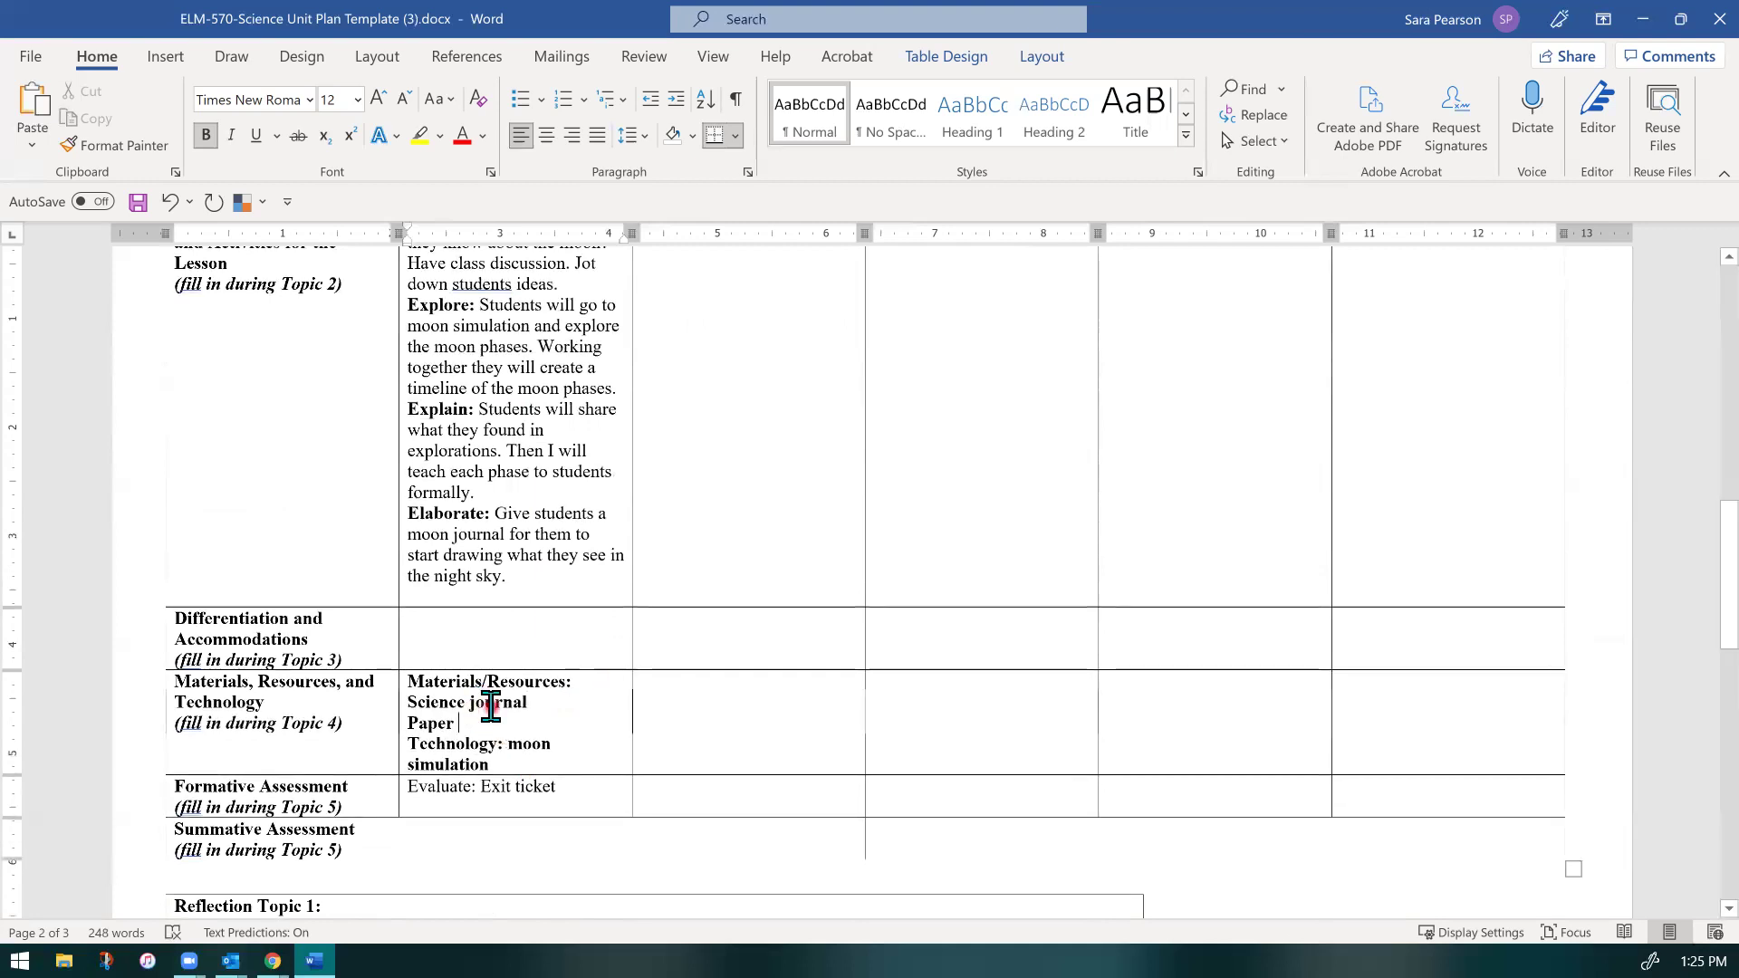
key("Return")
type("Ma")
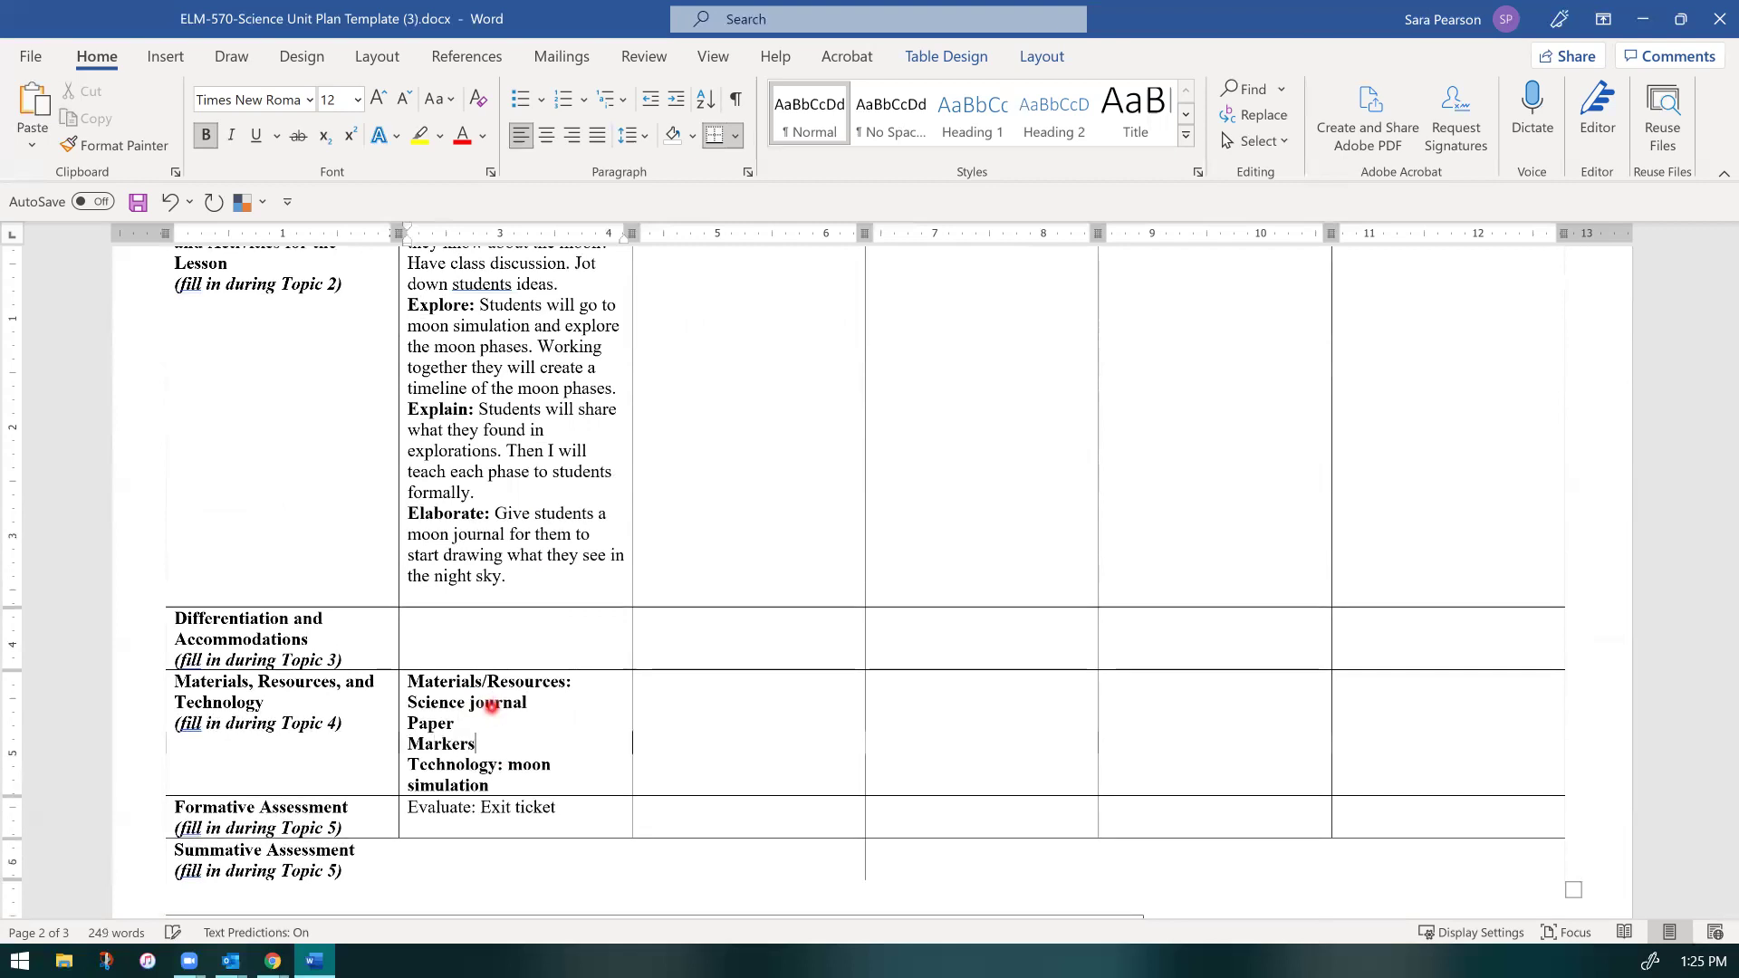
type("rkers")
Step: Bullet the Science journal, Paper and Markers lines, keeping the Materials/Resources heading unbulleted
left_click_drag(489, 748, 436, 702)
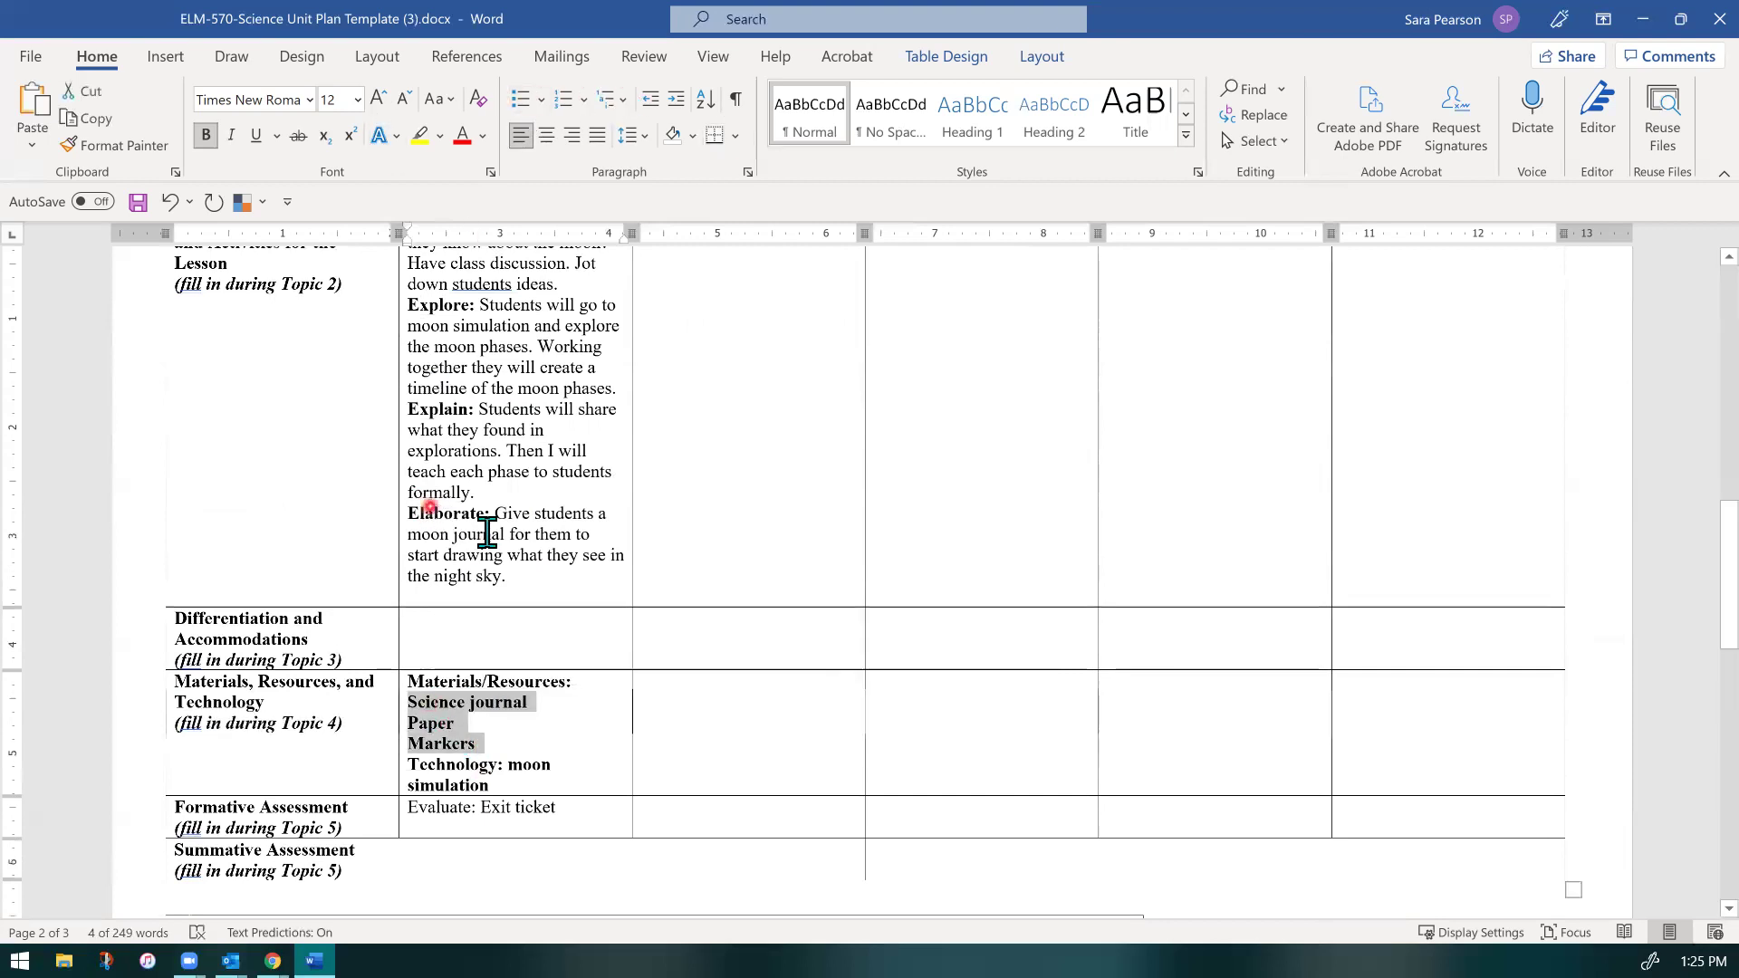
left_click(521, 97)
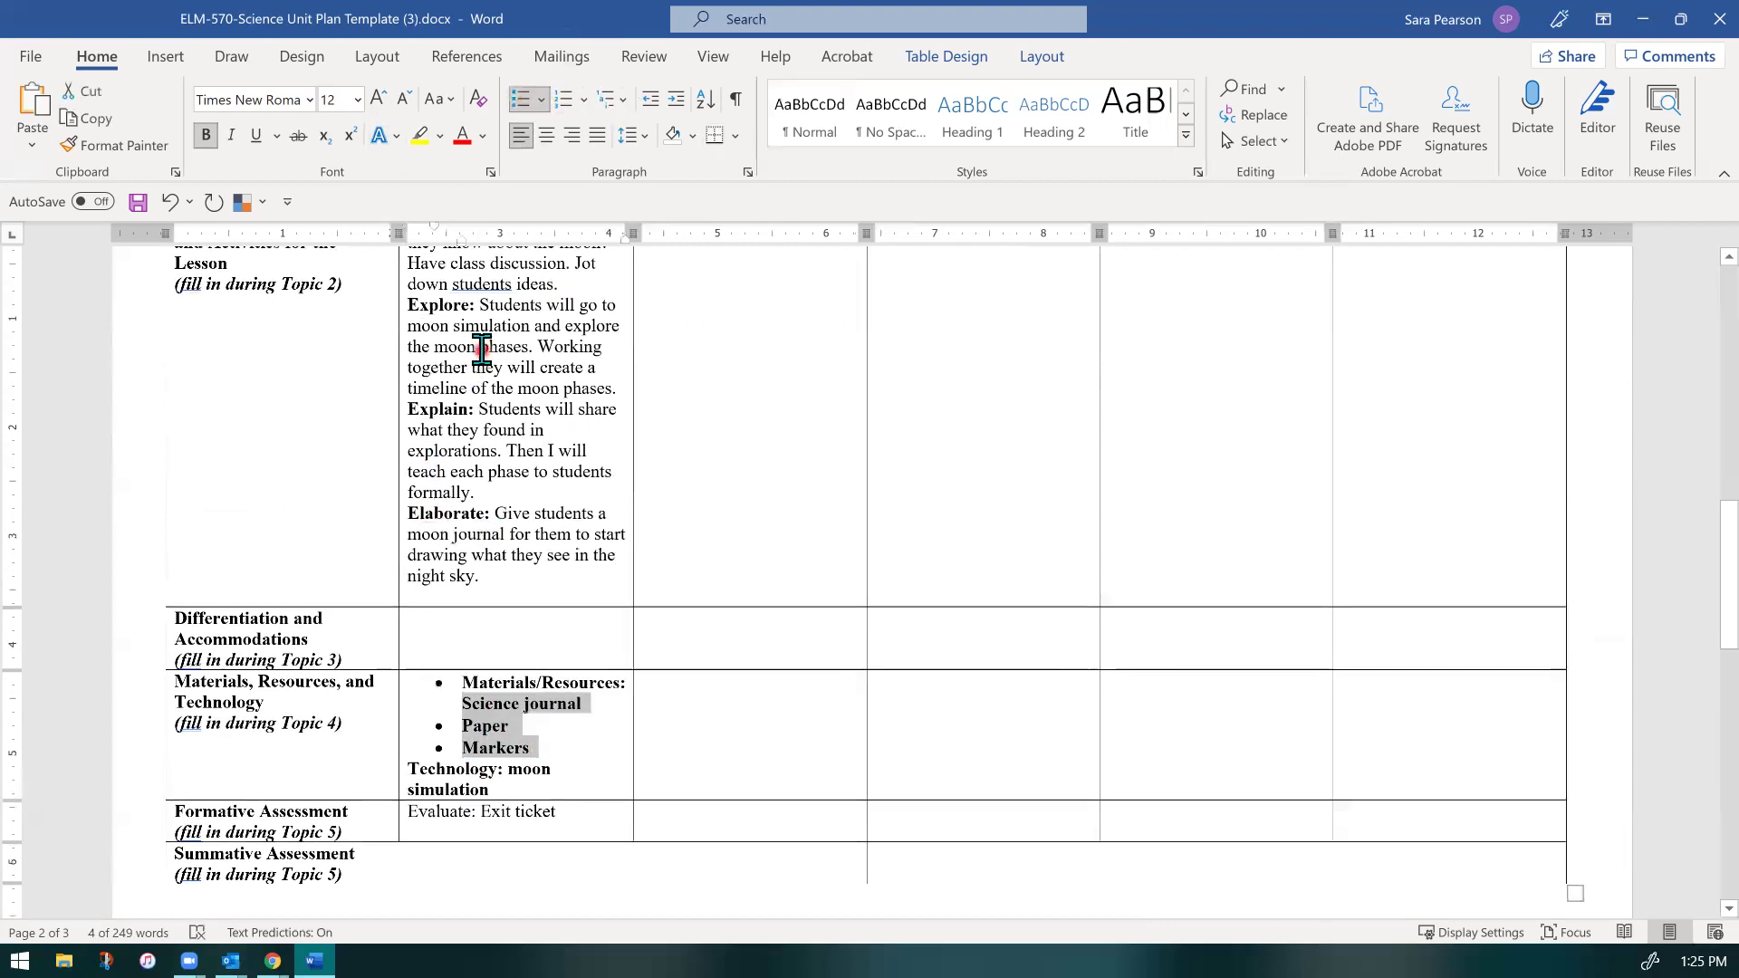
left_click(462, 683)
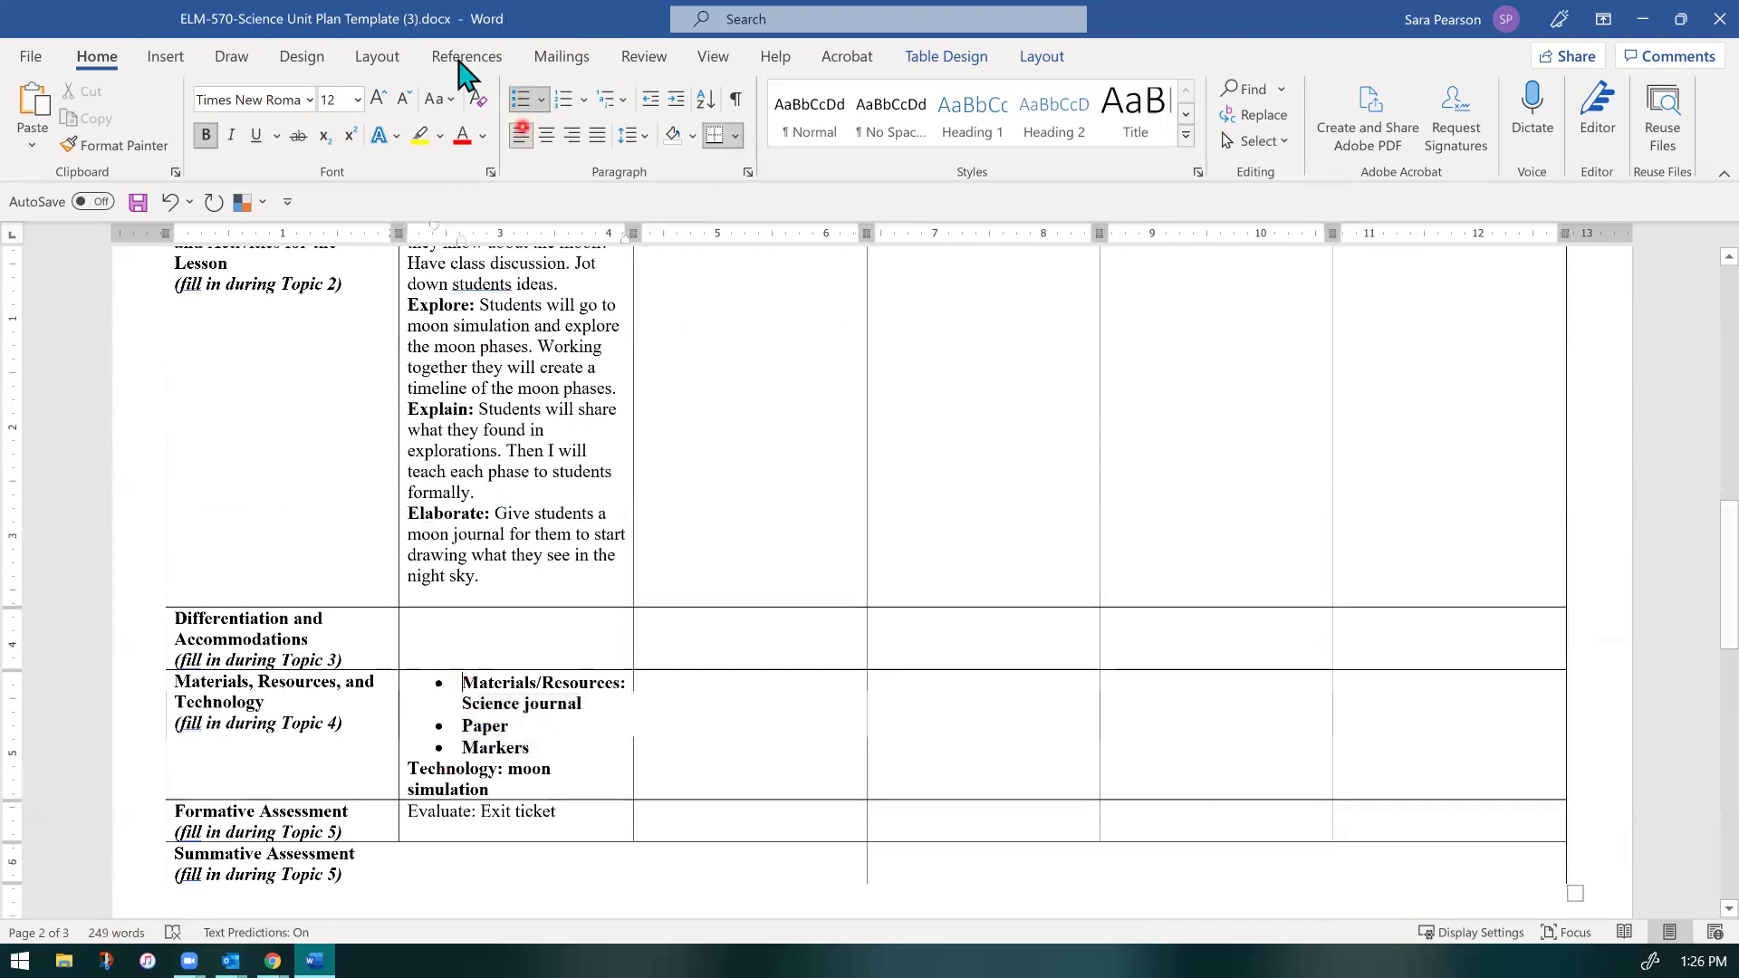
left_click(522, 100)
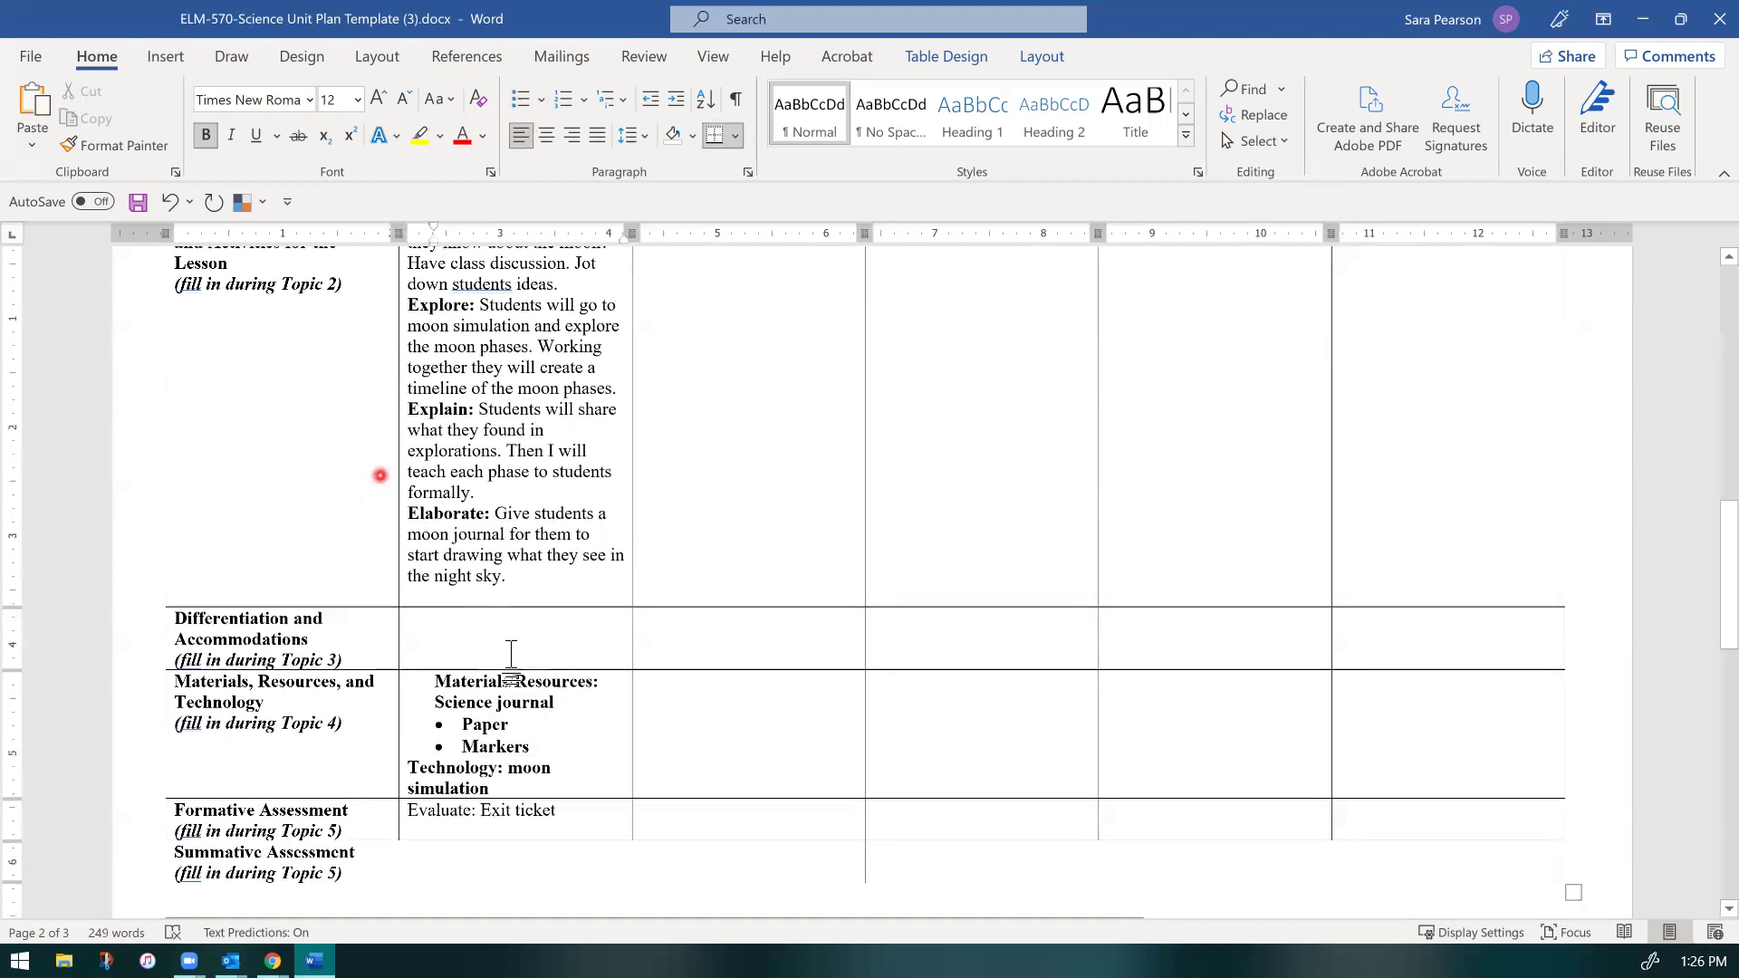
scroll(517, 688, "down", 1)
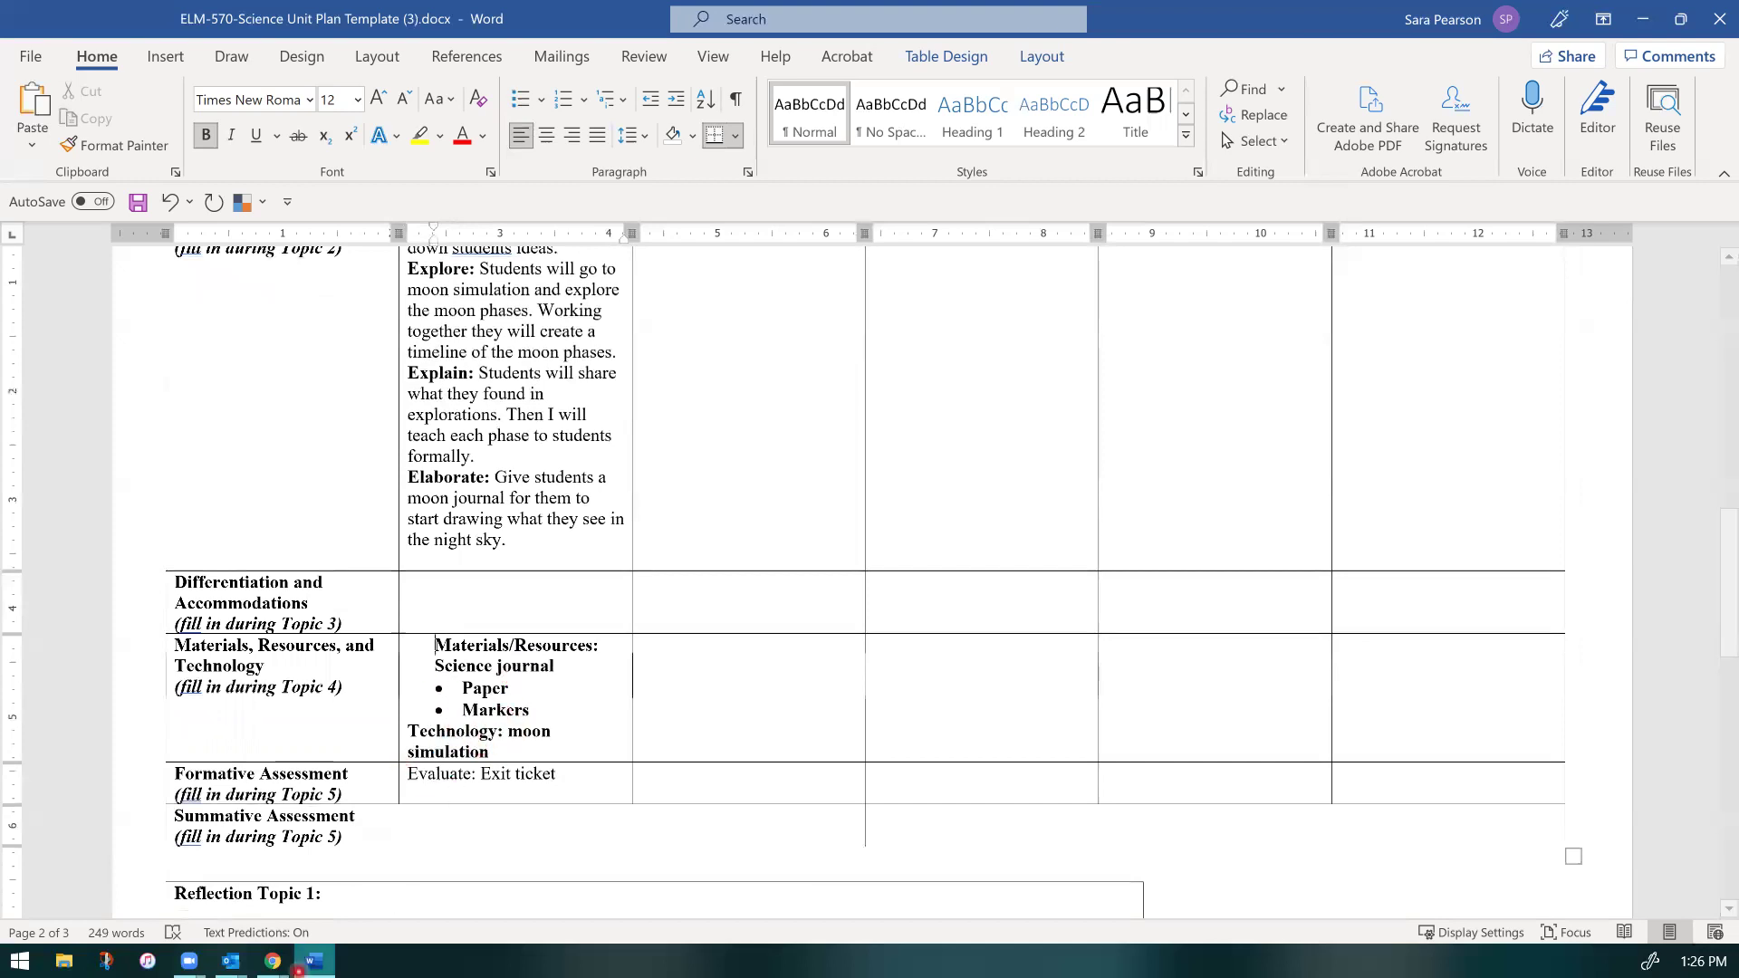
mouse_move(298, 964)
left_click(376, 892)
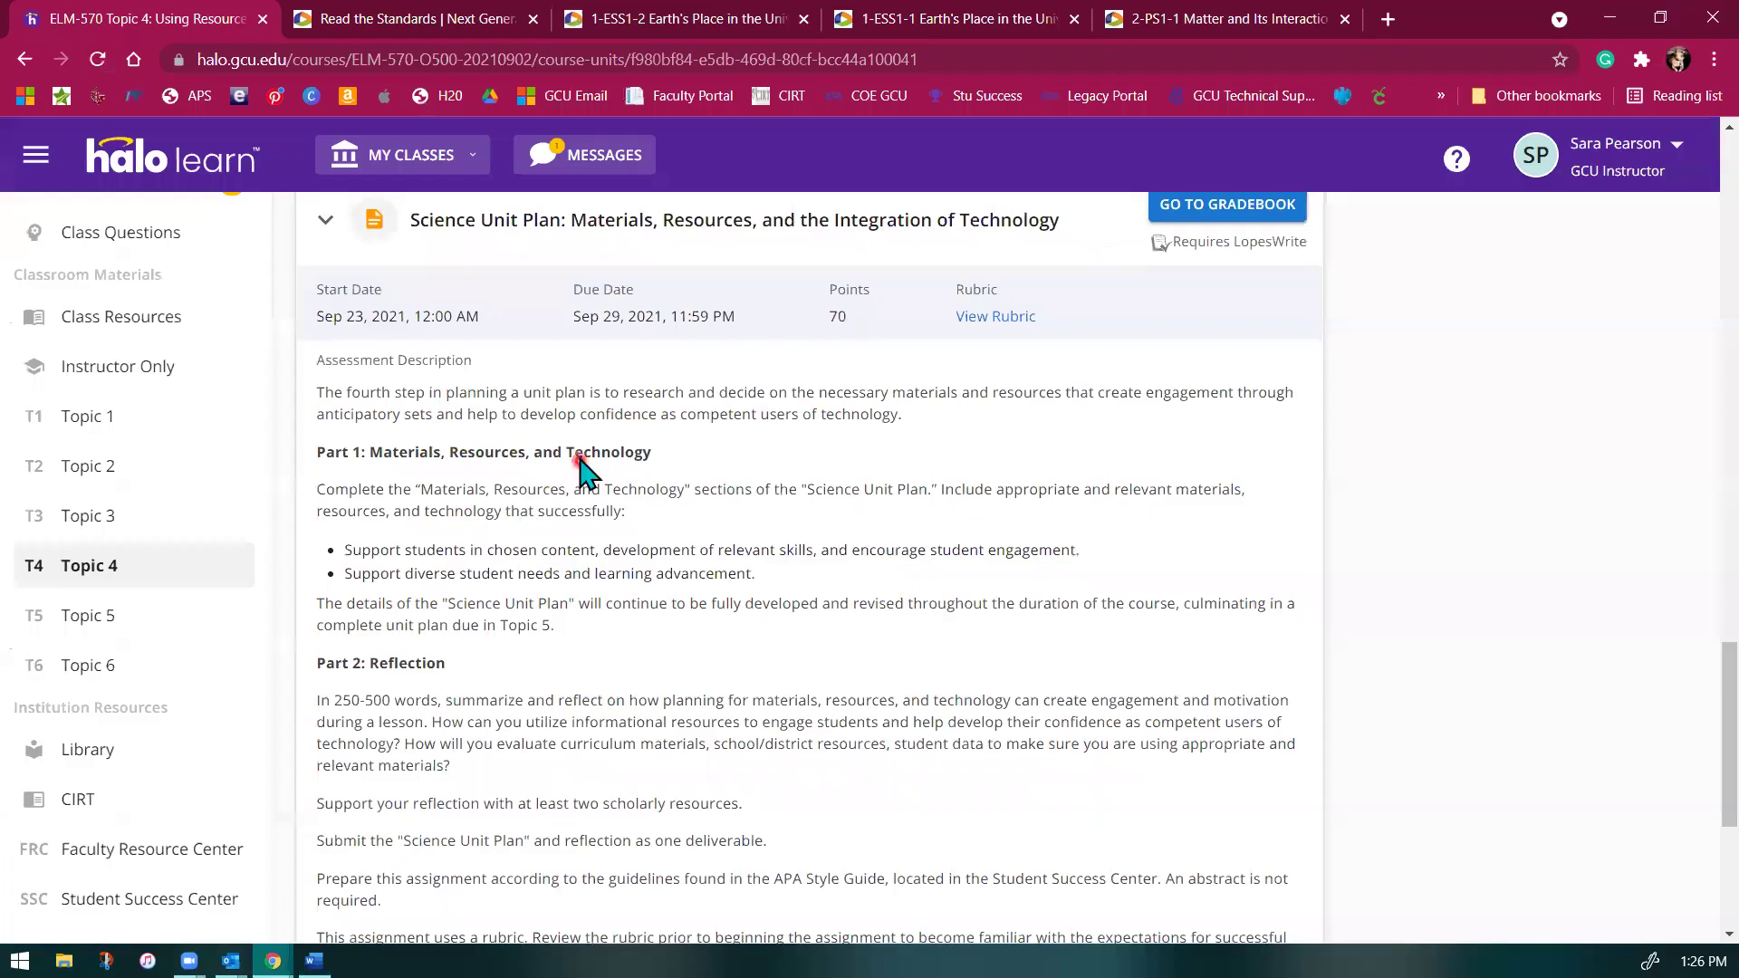
scroll(579, 469, "down", 3)
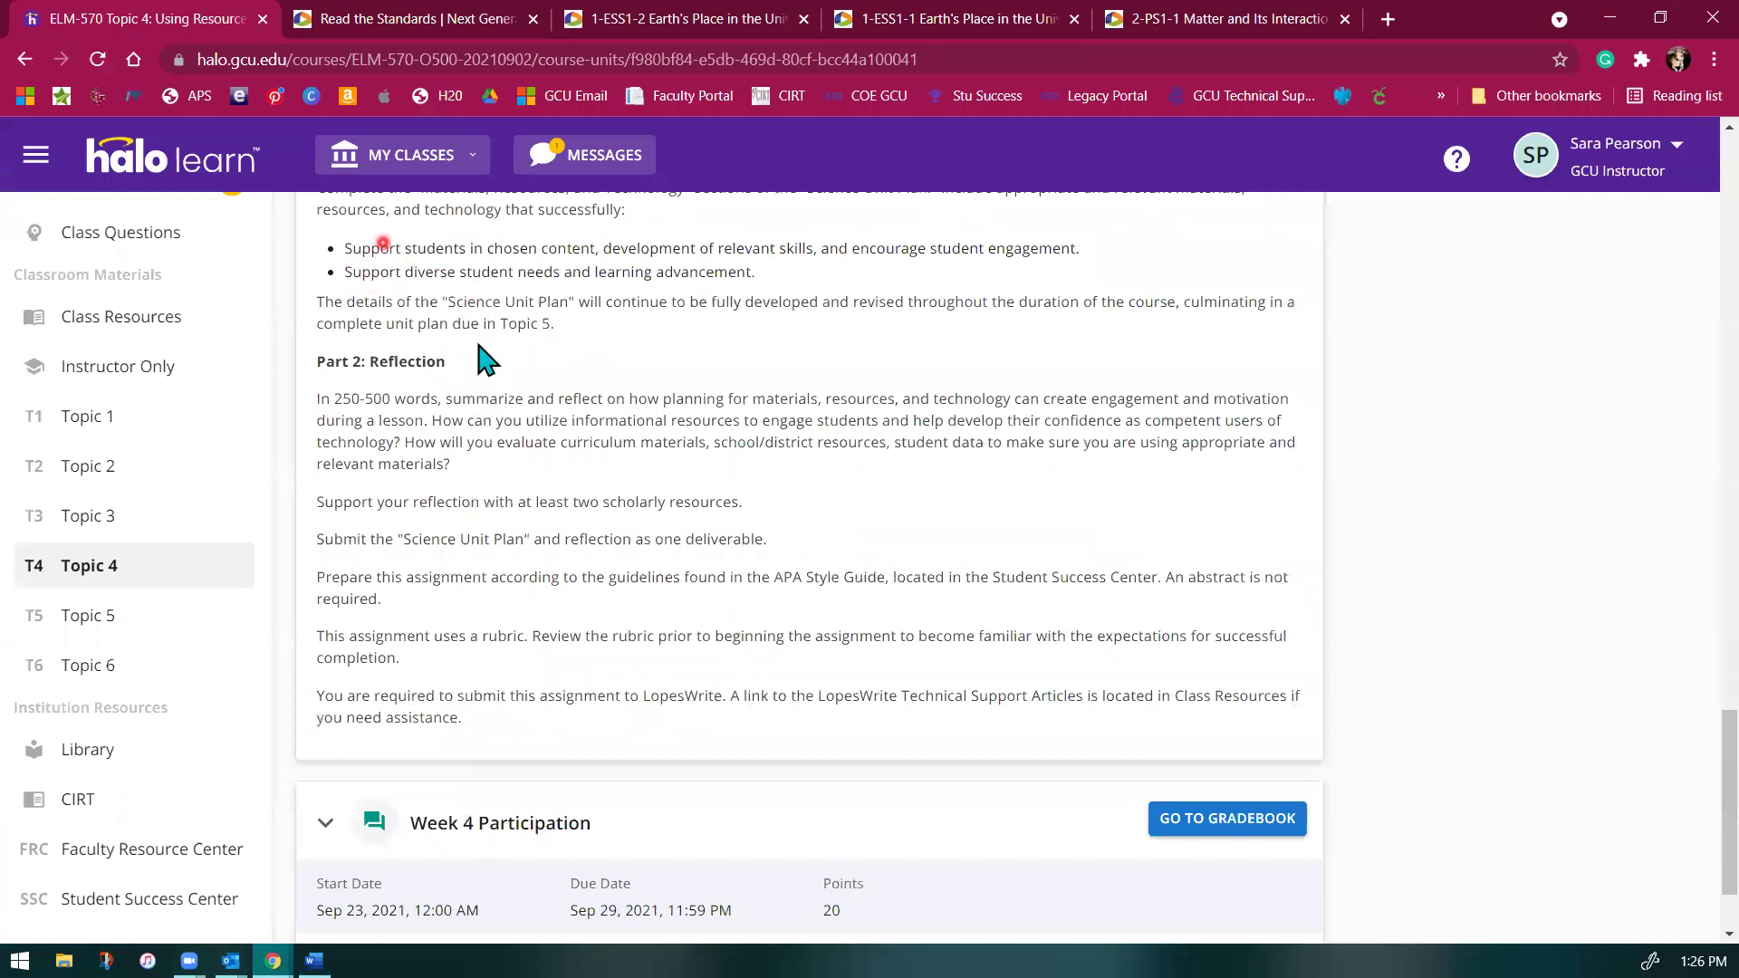
scroll(480, 359, "up", 2)
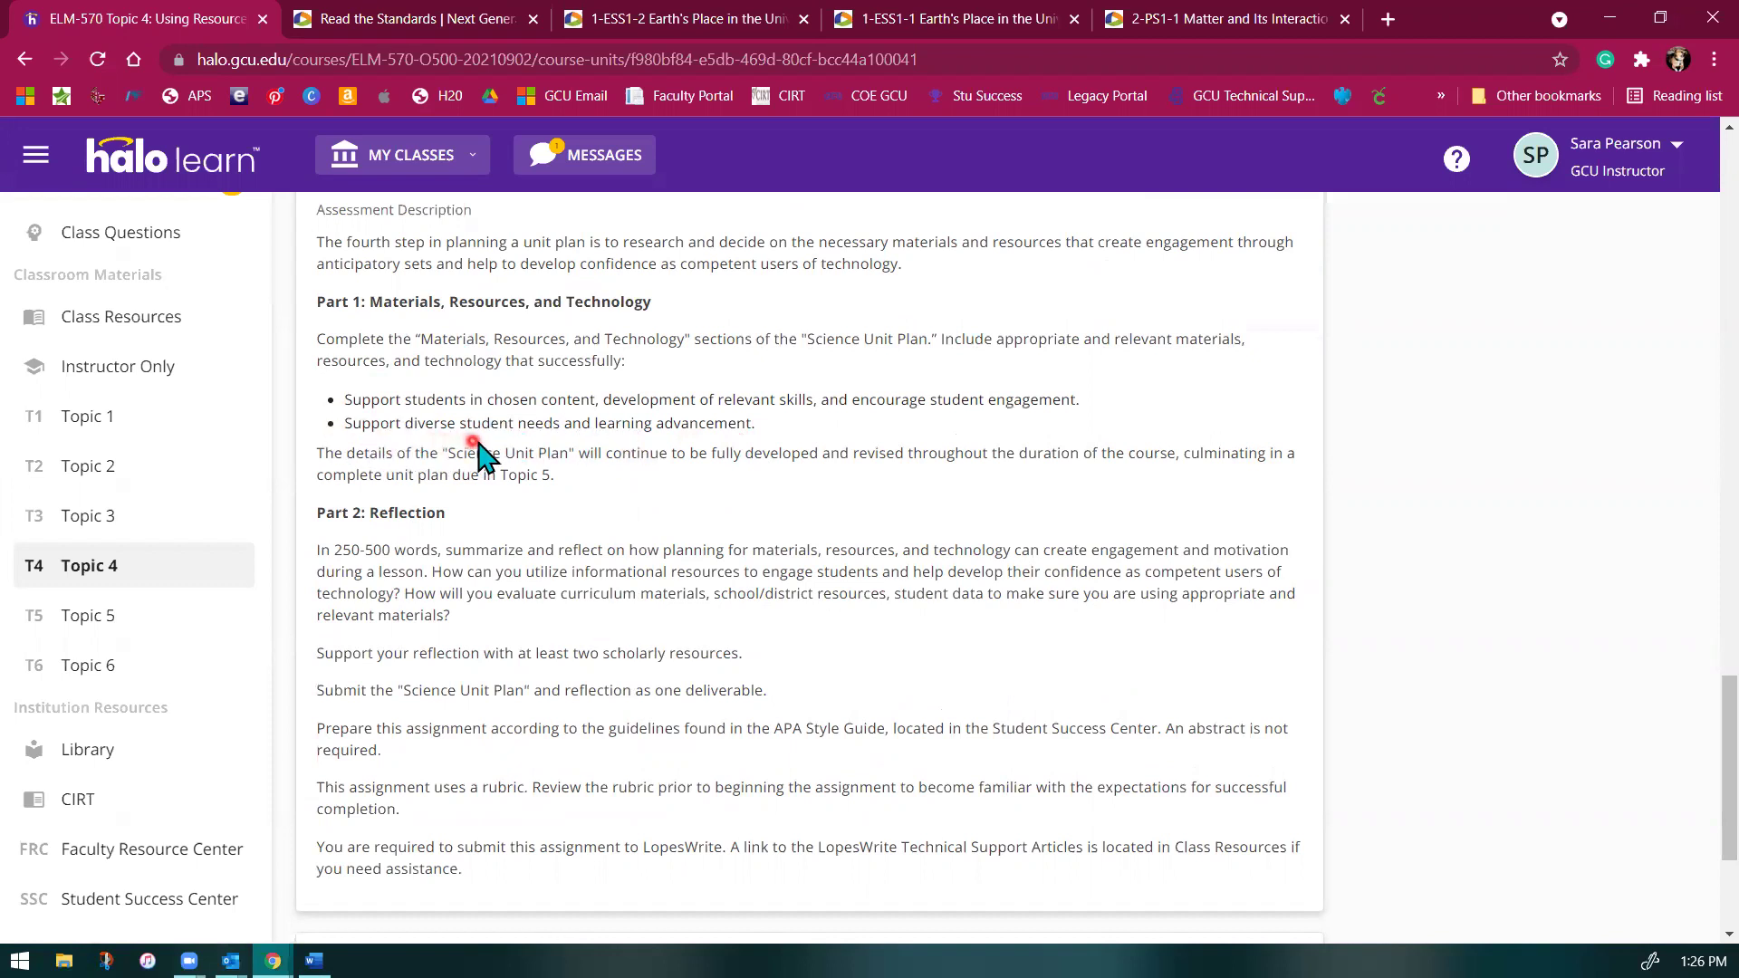
scroll(557, 444, "down", 3)
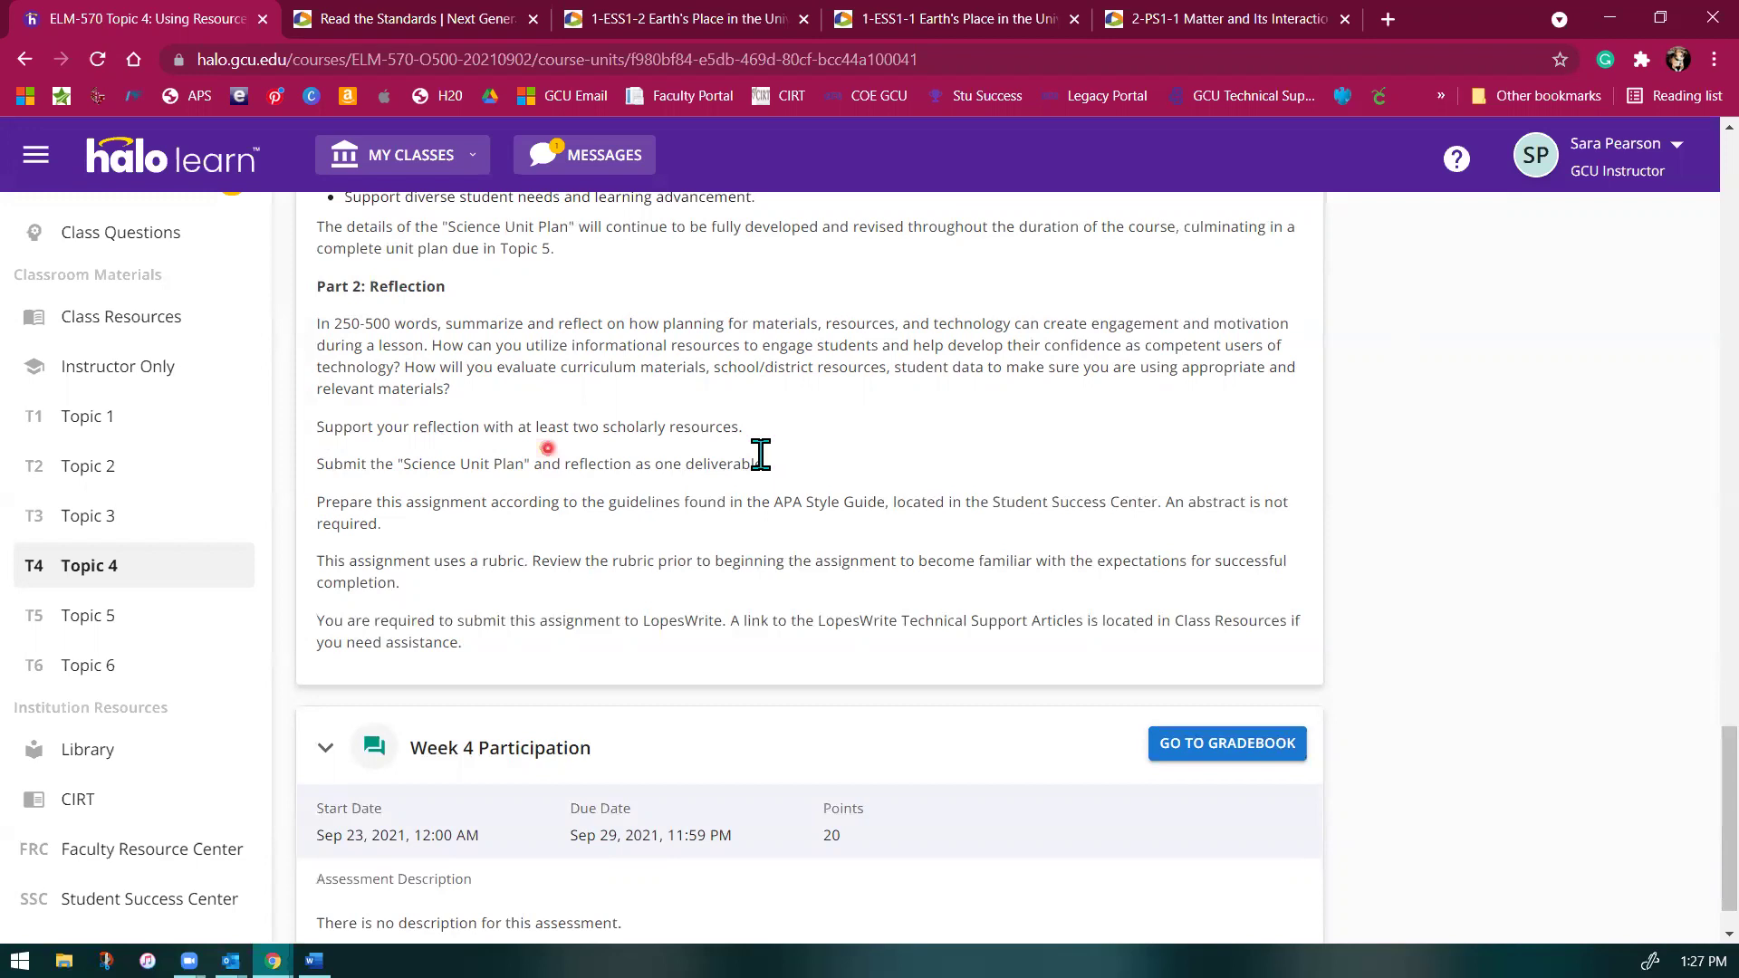
scroll(729, 615, "up", 5)
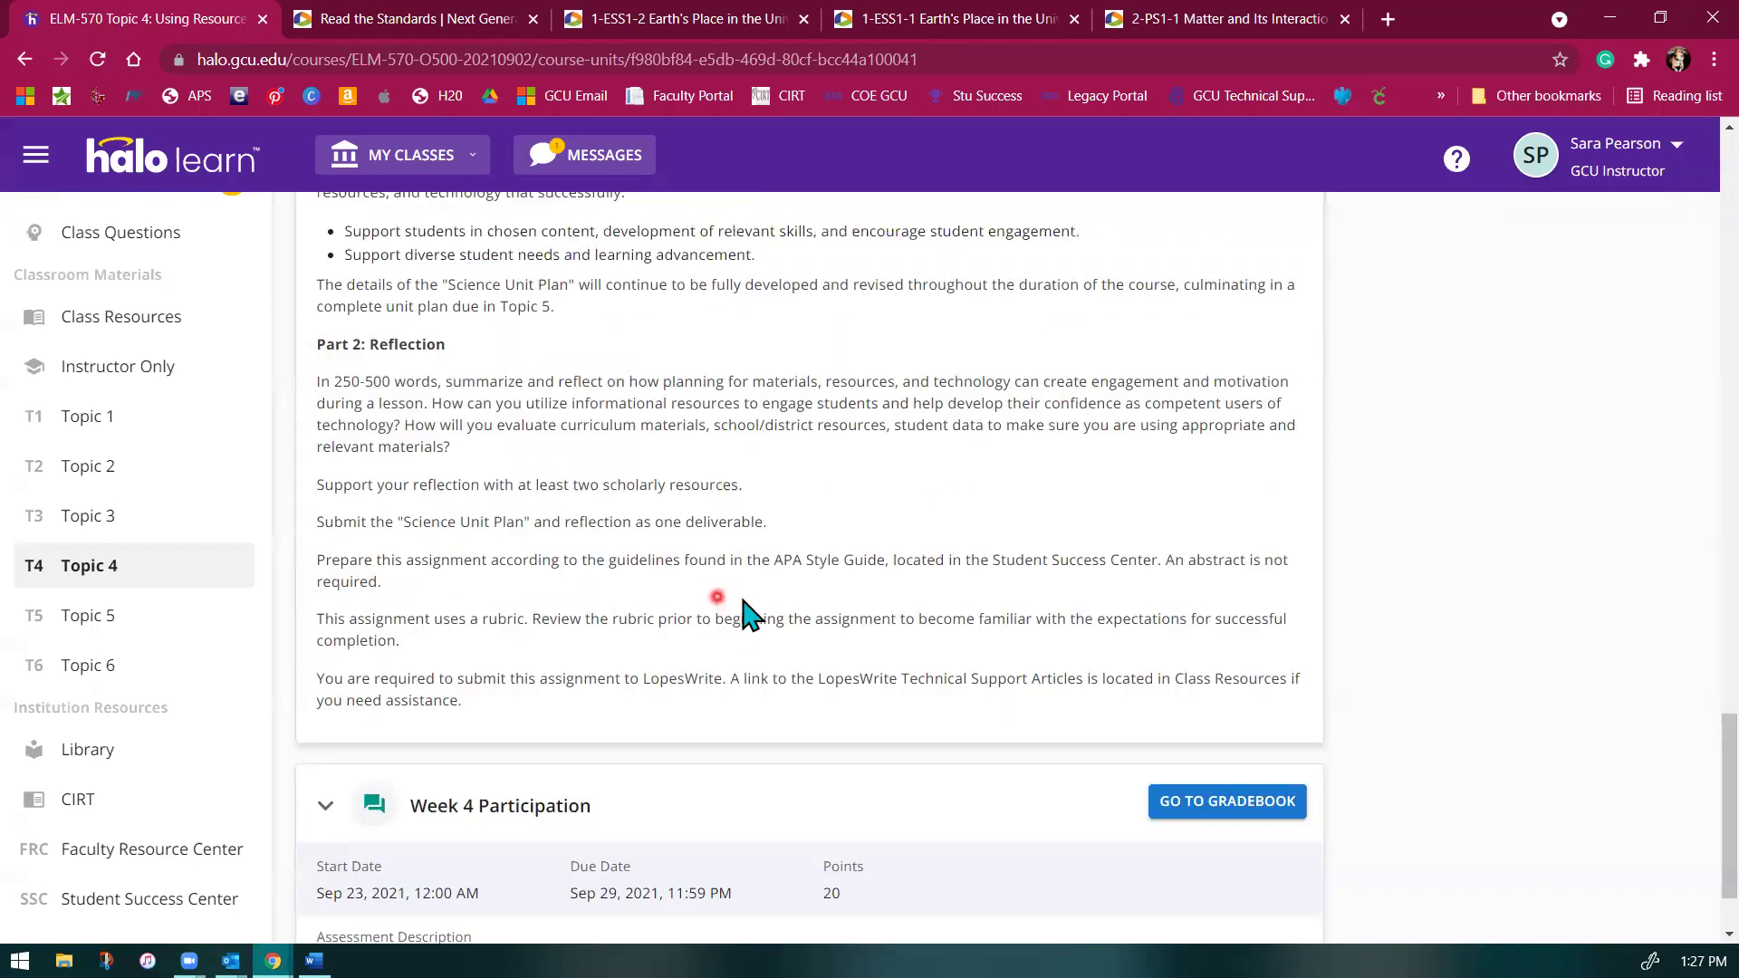
scroll(738, 566, "down", 1)
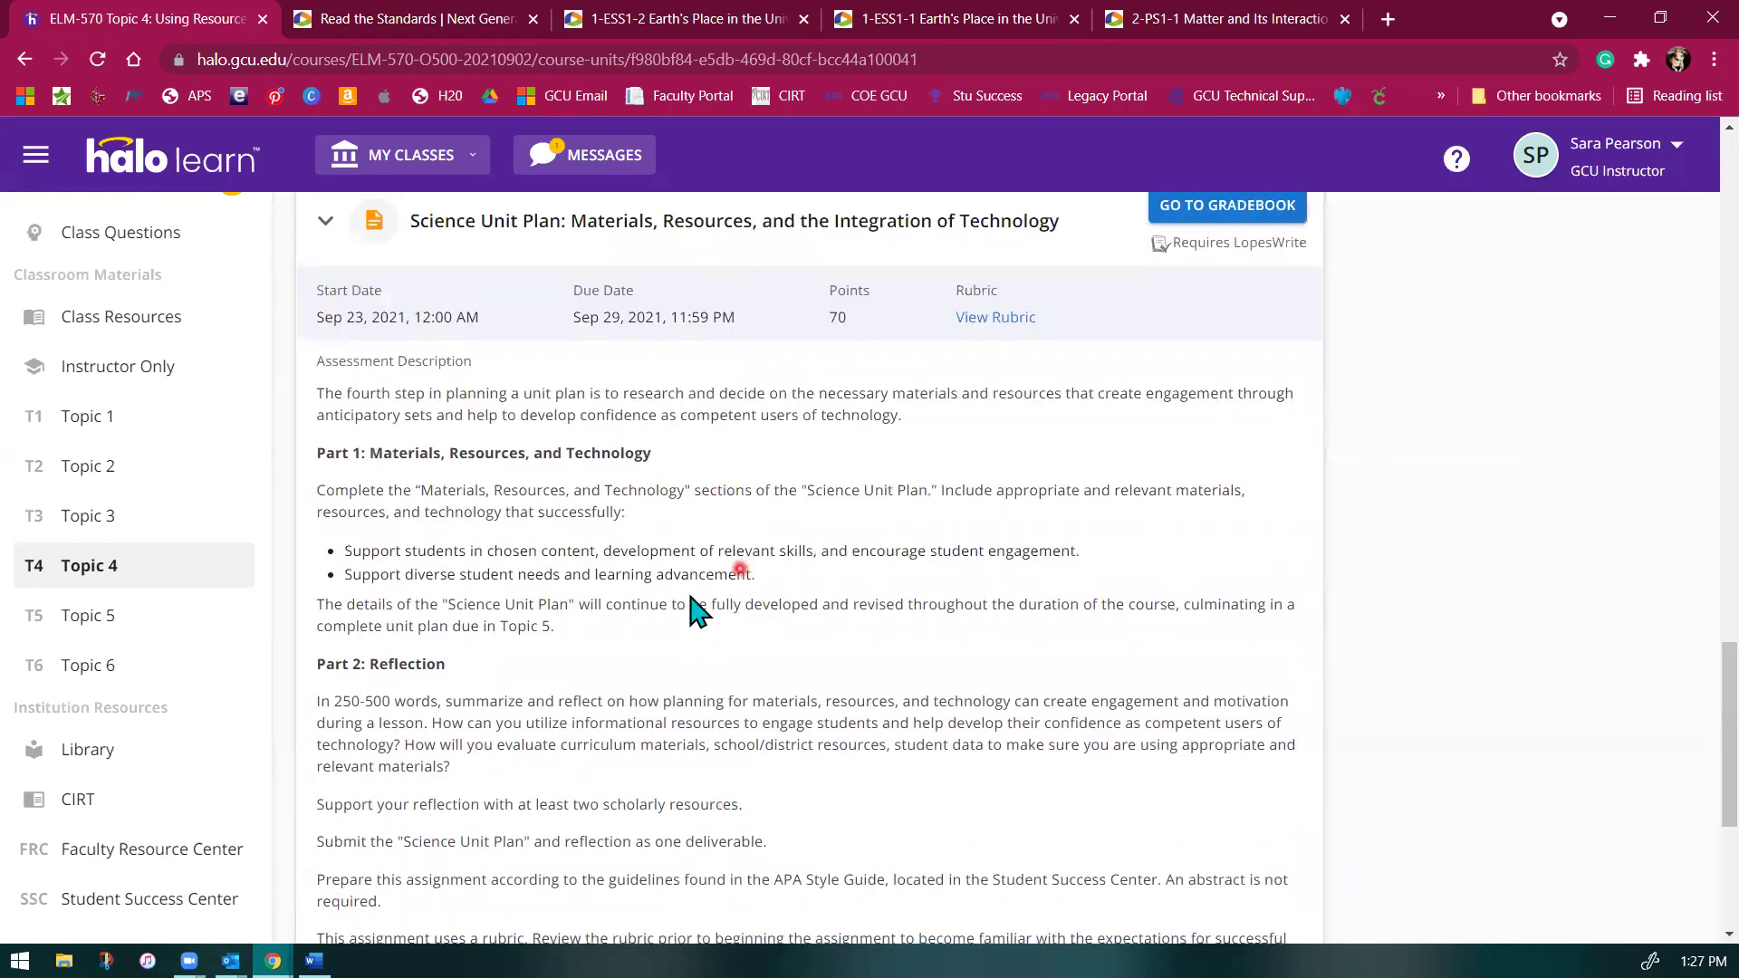